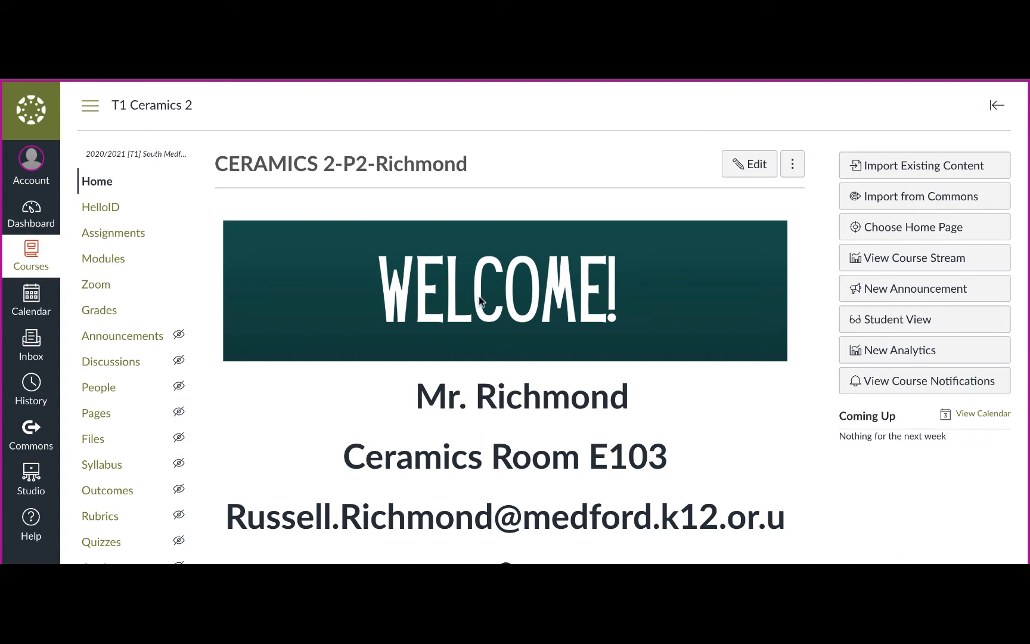
Step: Open the navigation settings of the T1 Ceramics 2 course
scroll(148, 384, "down", 3)
scroll(147, 384, "up", 2)
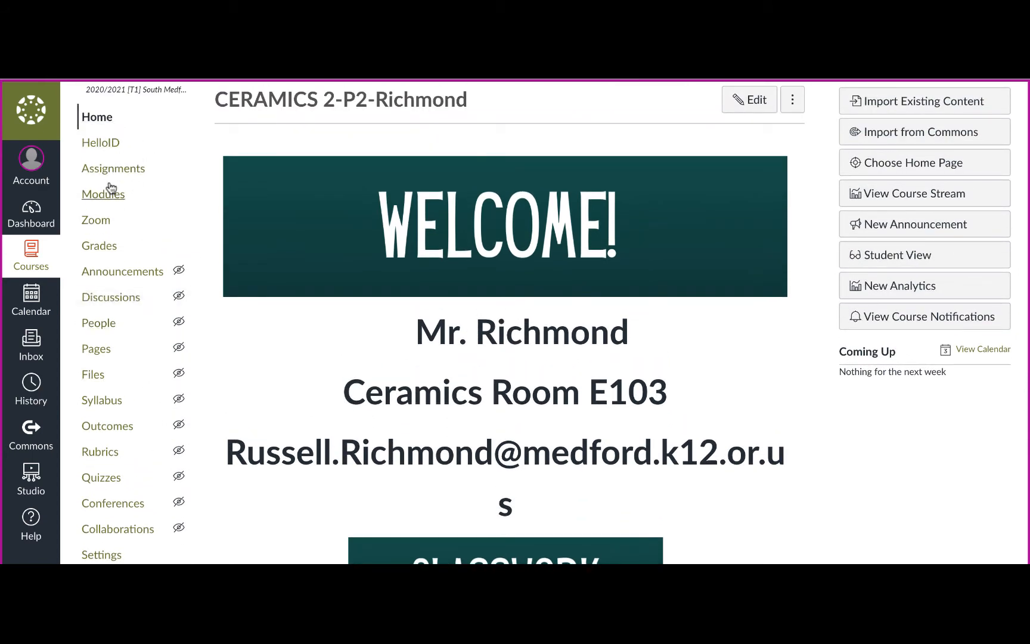
scroll(98, 430, "down", 2)
scroll(99, 430, "down", 1)
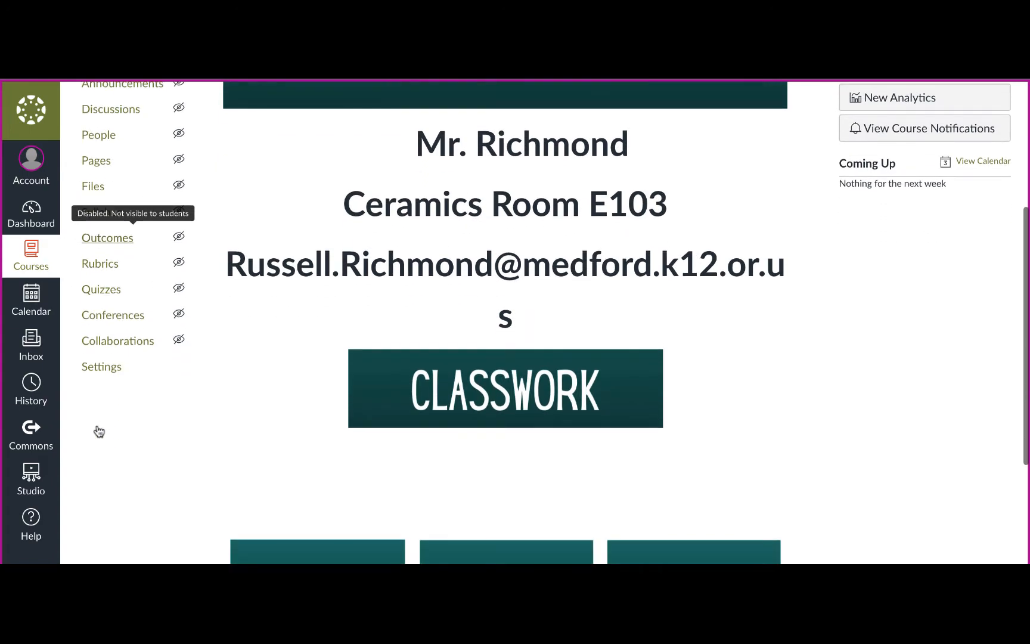
left_click(96, 367)
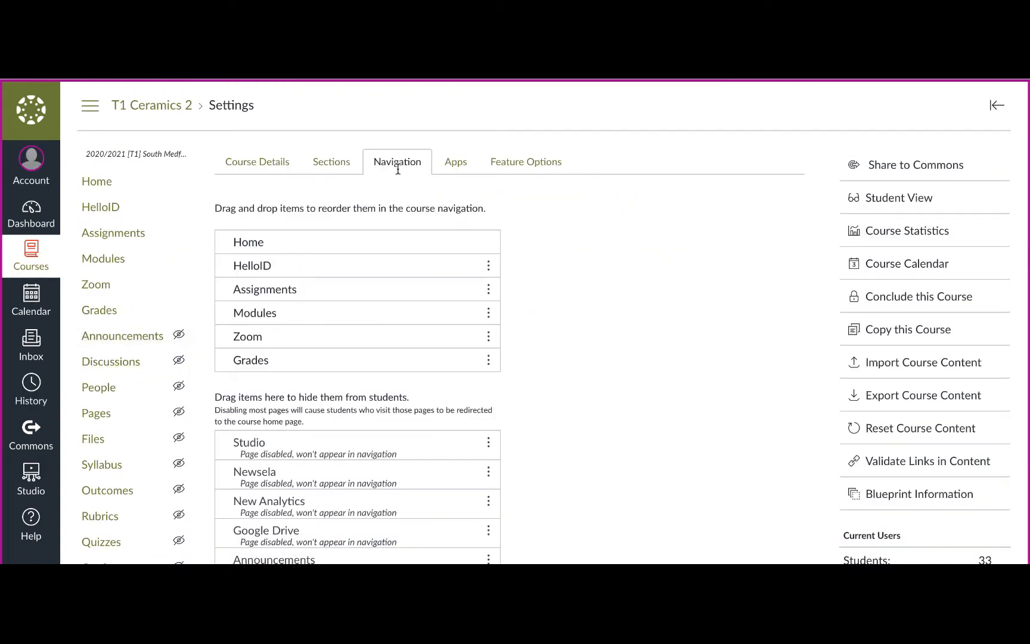
Step: Move Badges from the hidden items to below Grades in the course navigation and save the change
scroll(480, 459, "down", 6)
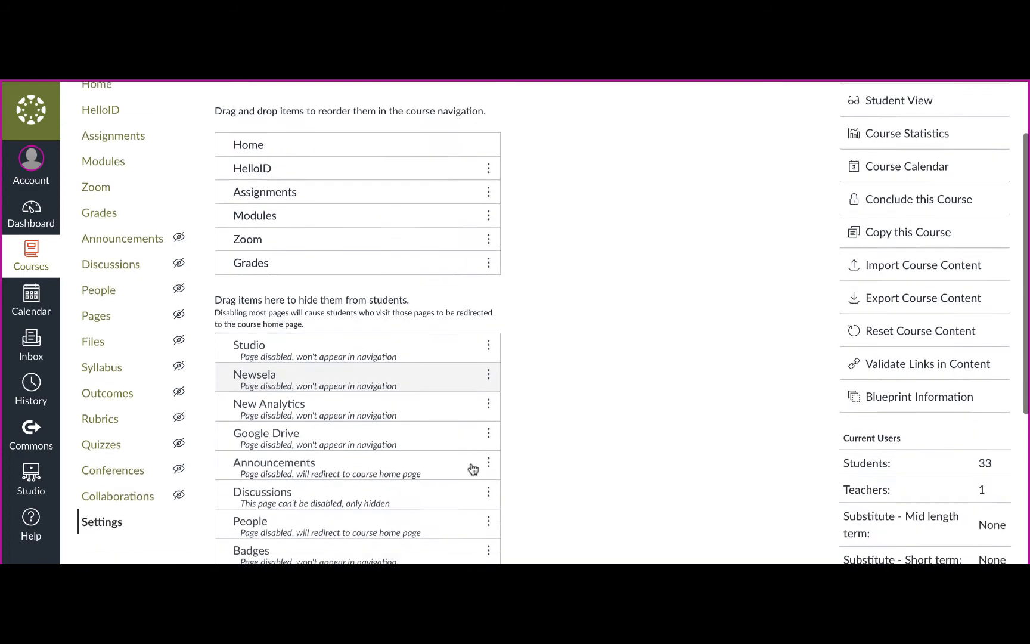
scroll(473, 469, "down", 2)
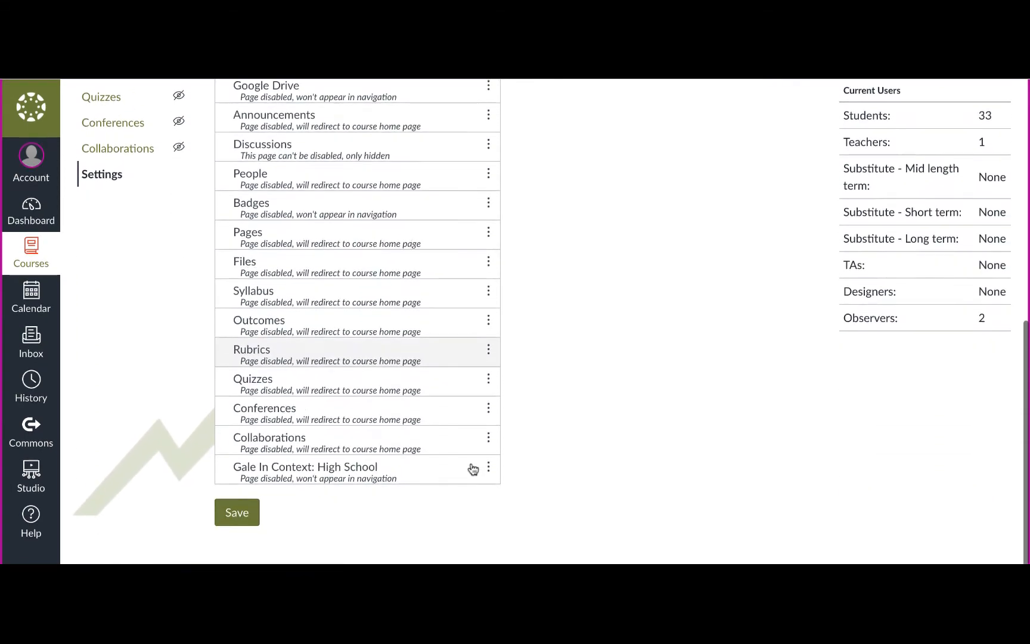
scroll(327, 193, "up", 4)
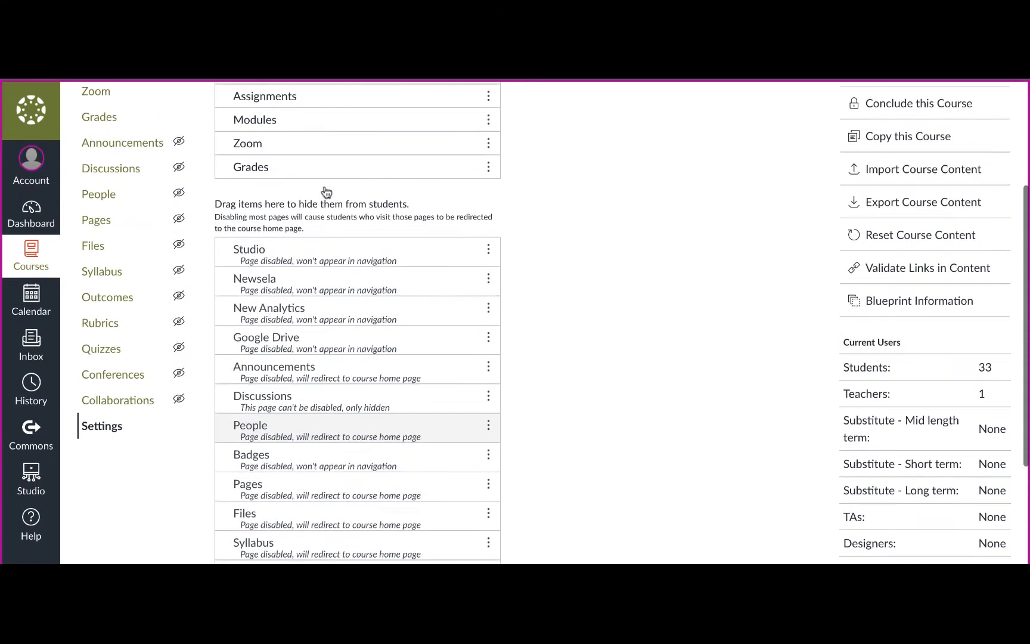
scroll(327, 194, "down", 2)
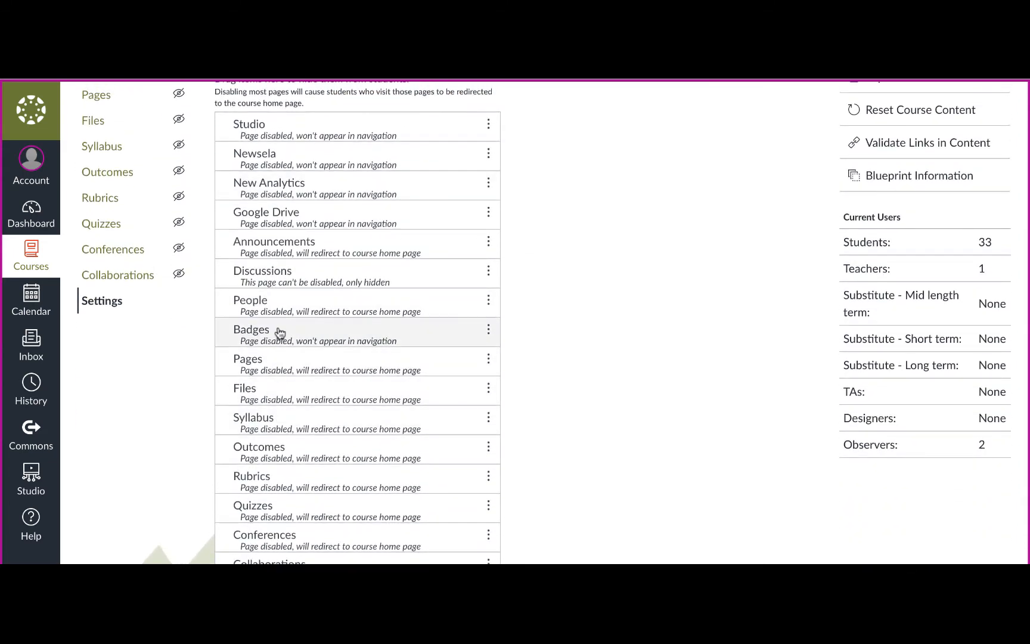
left_click_drag(280, 332, 283, 393)
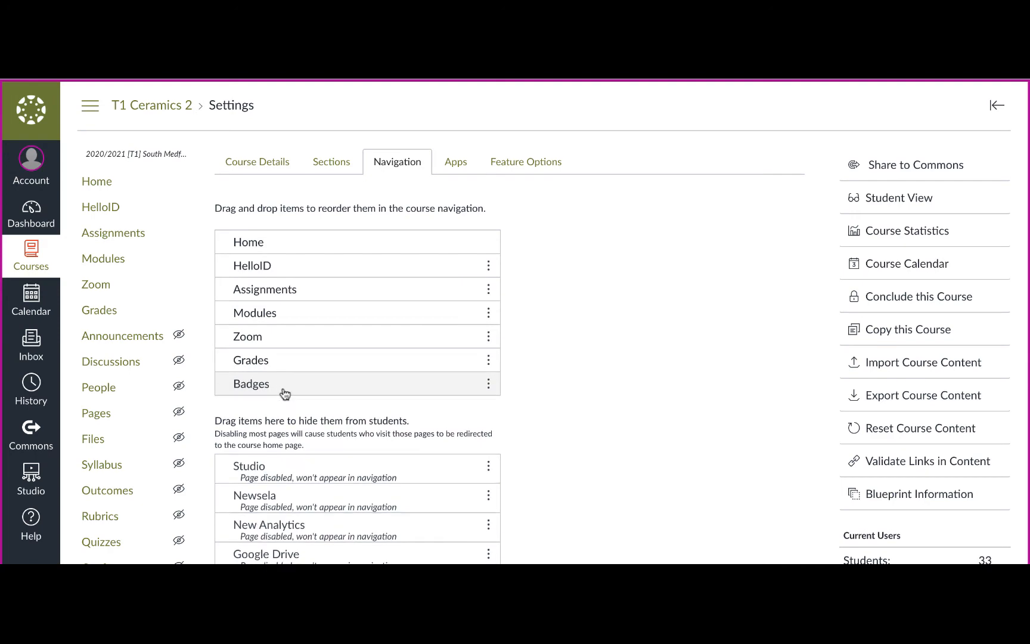
scroll(864, 554, "down", 10)
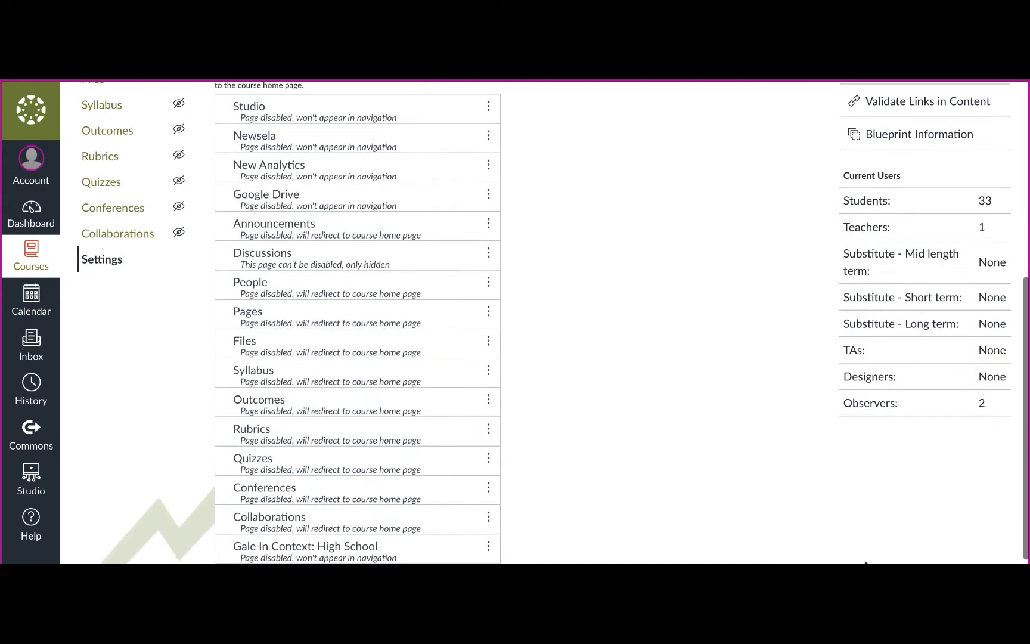
scroll(866, 561, "down", 2)
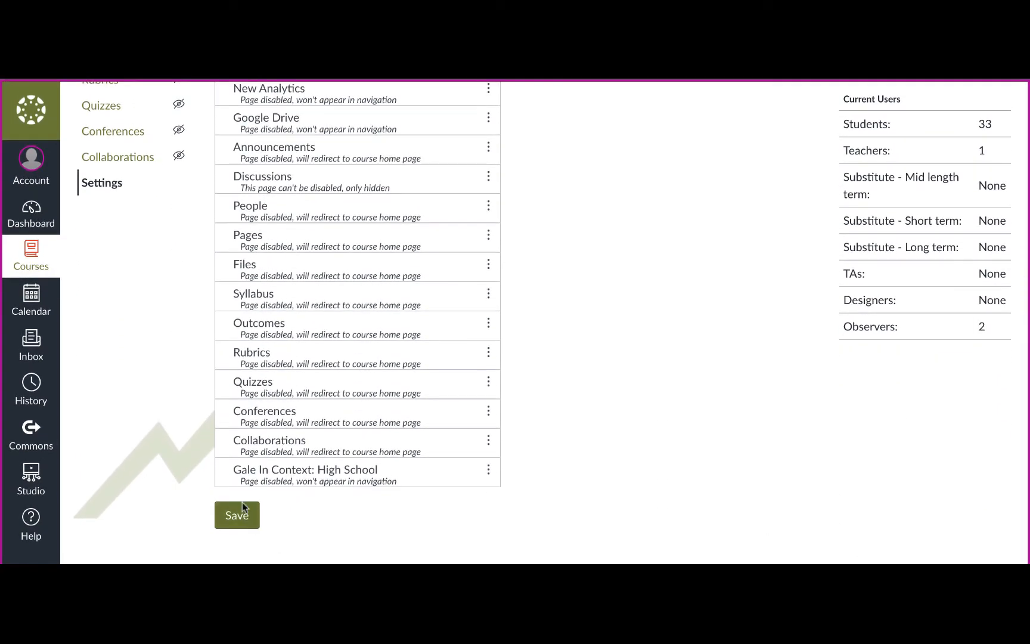
left_click(236, 513)
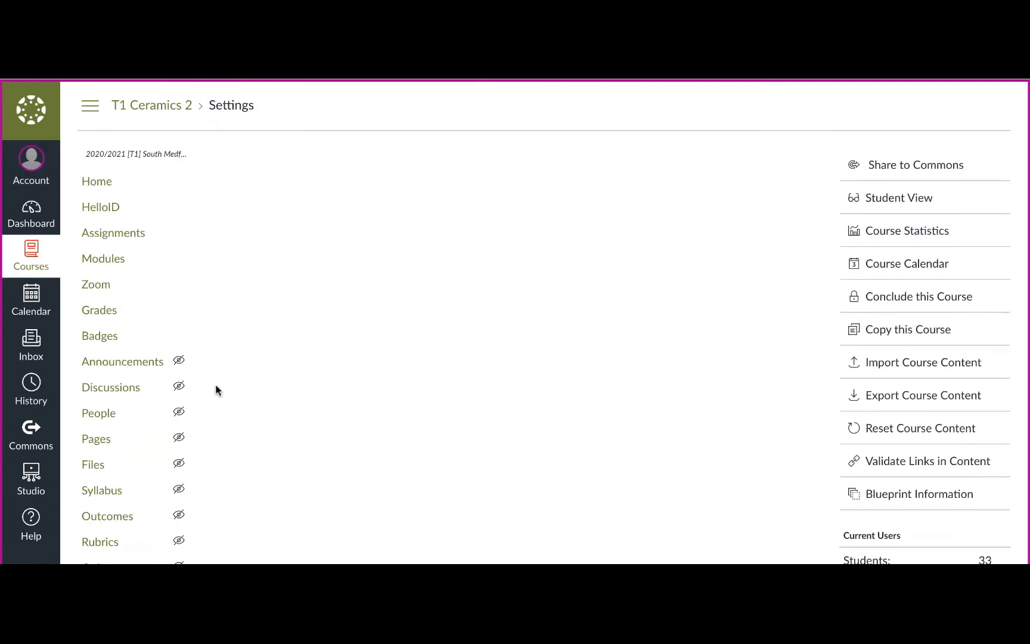
Step: Set up Badgr from the course's Badges page by accepting its Terms of Service, authorizing account access and reloading
left_click(103, 335)
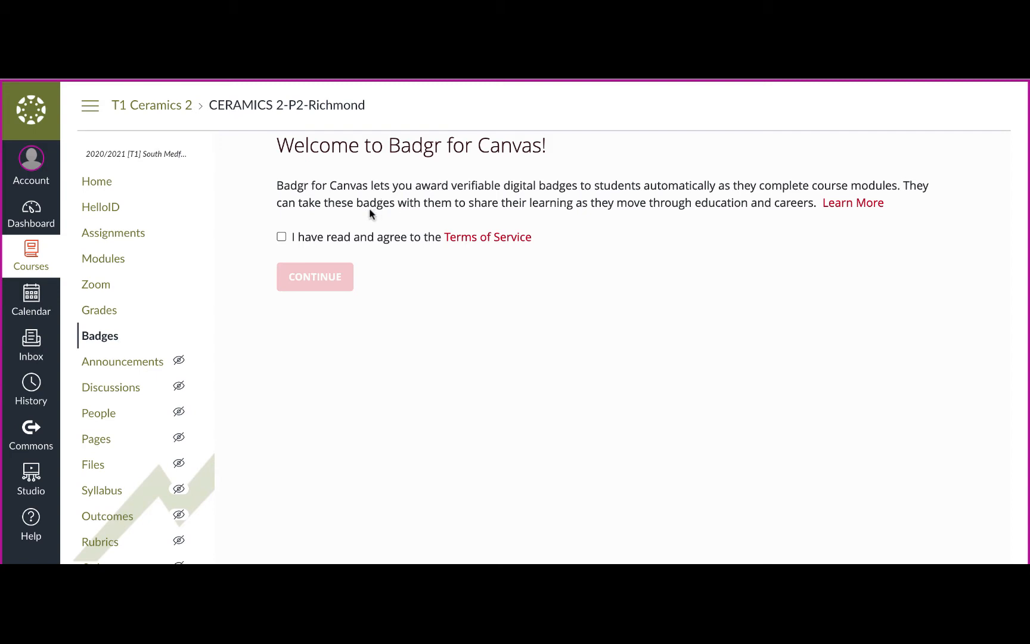
left_click(281, 237)
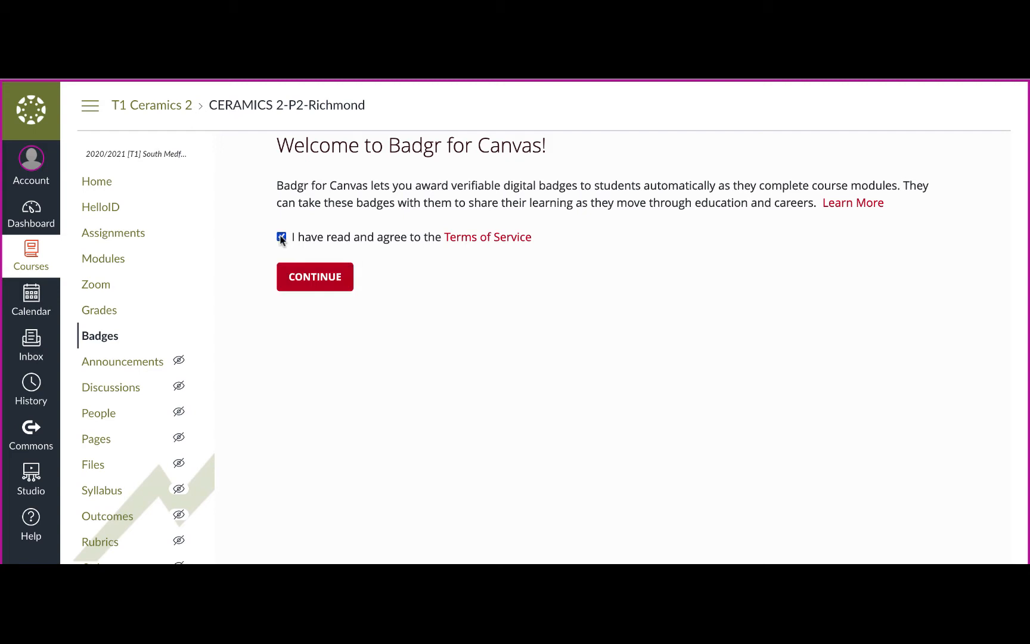
left_click(314, 275)
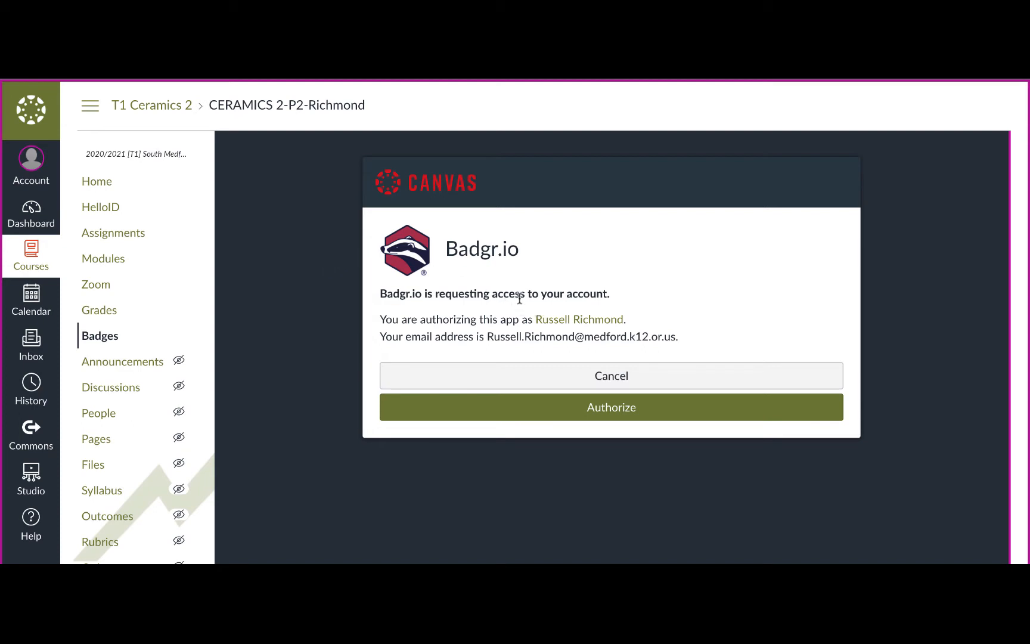
left_click(564, 411)
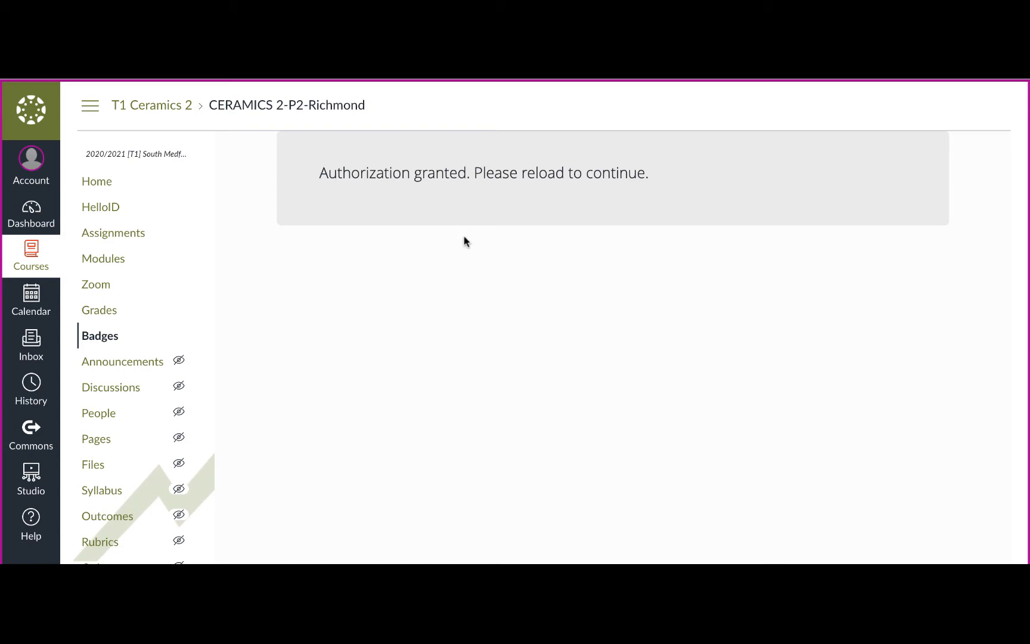
key("super+r")
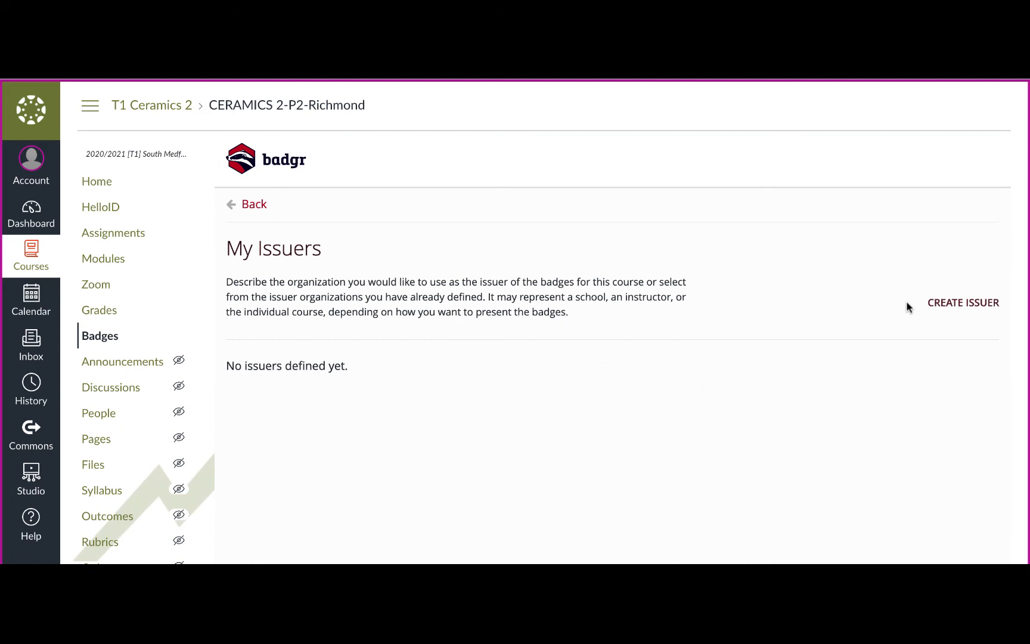
Step: Start a new badge issuer and enter the teacher's full name as the issuer name
left_click(938, 303)
left_click(700, 239)
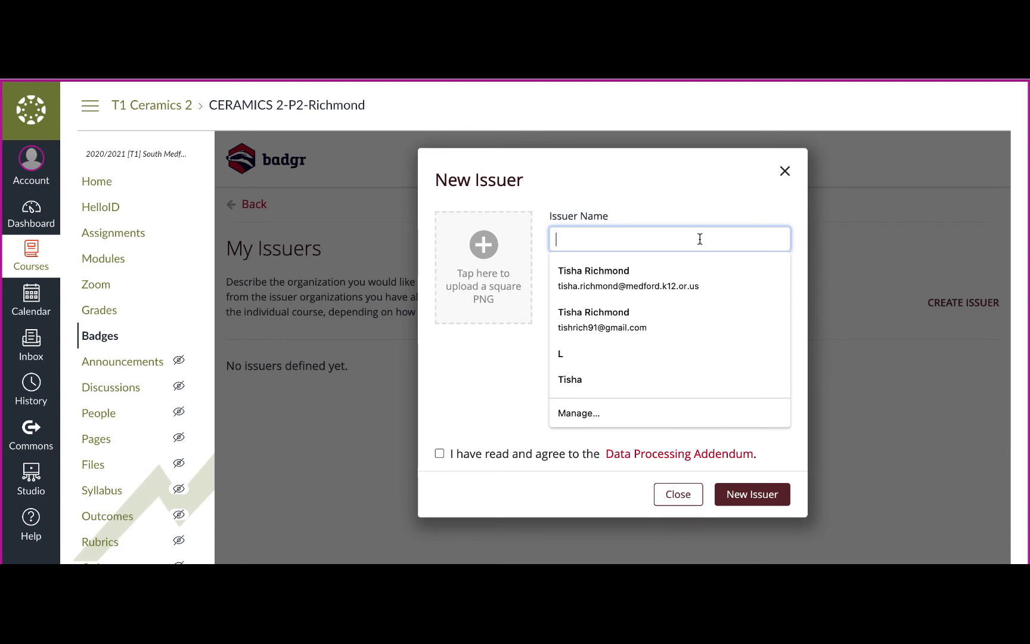
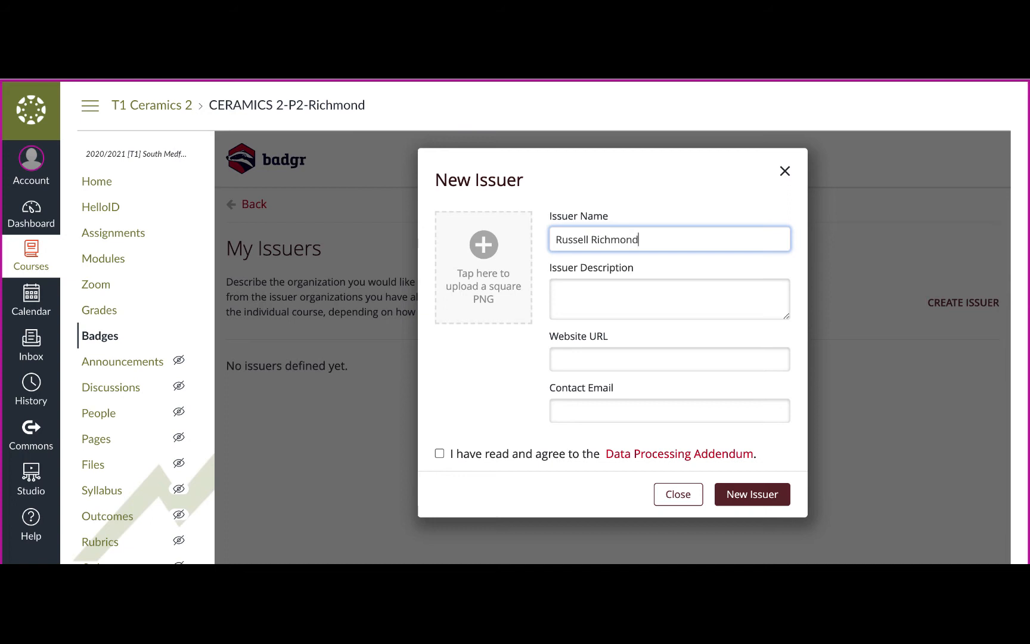
Step: Set the issuer description to "Ceramics teacher at SMHS" and leave the website URL blank
left_click(686, 296)
type("Ceramics")
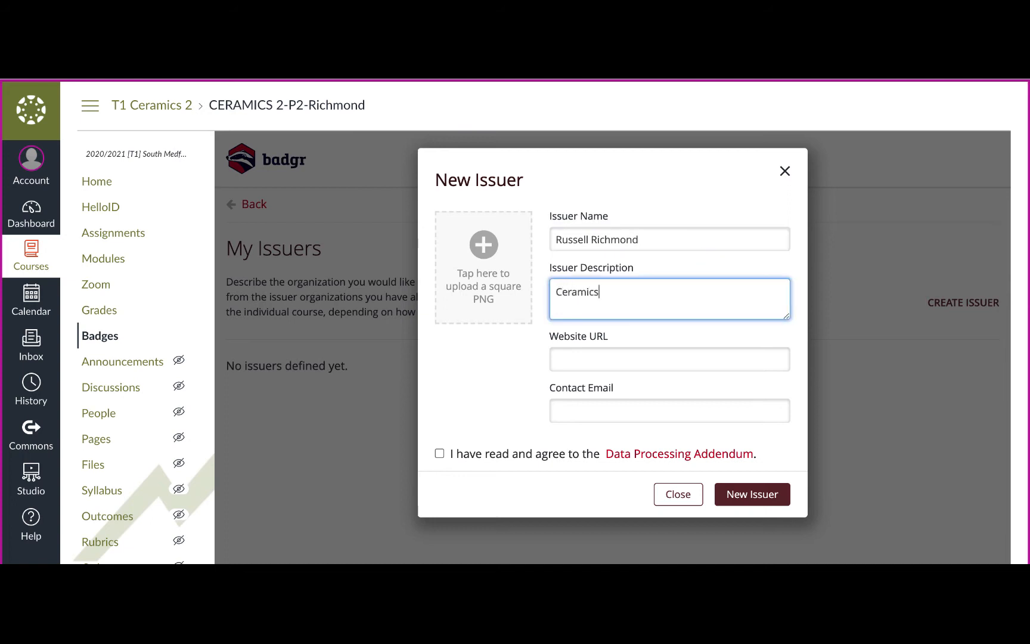
type(" teacher at SMHS")
left_click(674, 357)
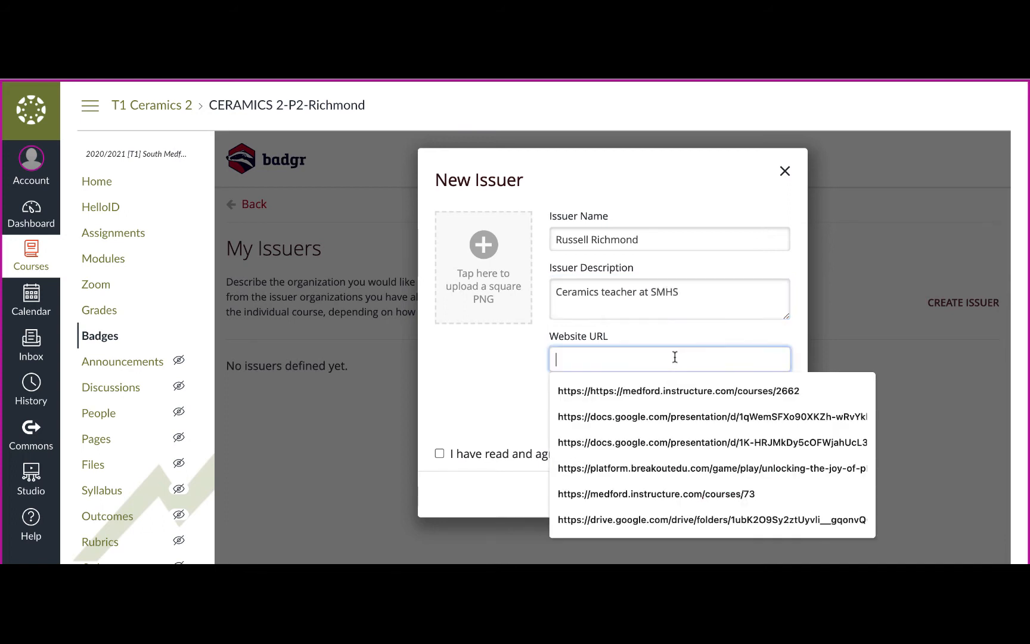
left_click(529, 372)
Step: Fill in the teacher's contact email for the issuer and agree to the Data Processing Addendum
left_click(590, 407)
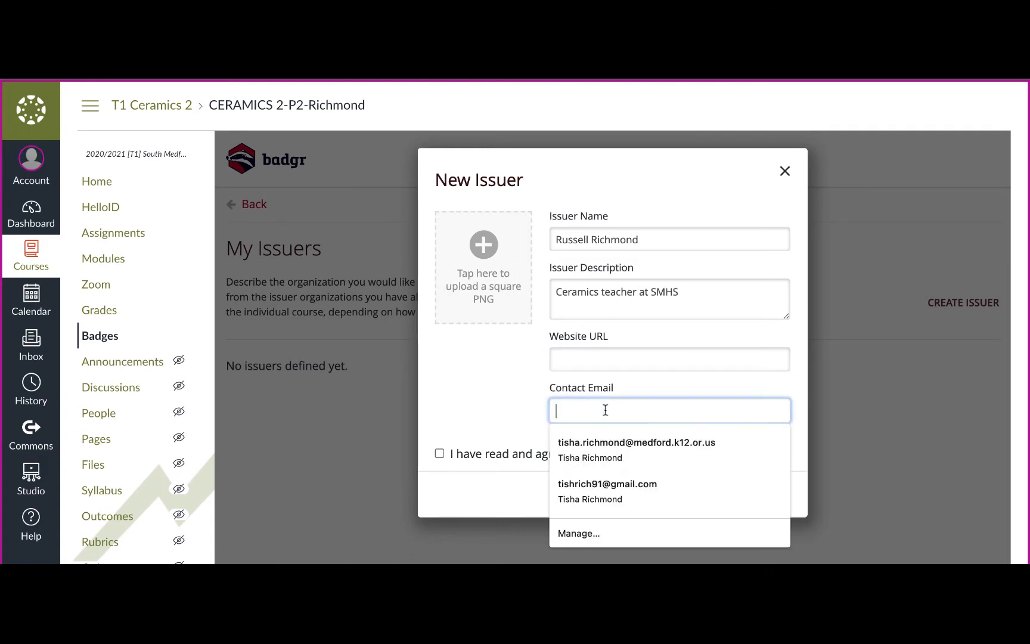
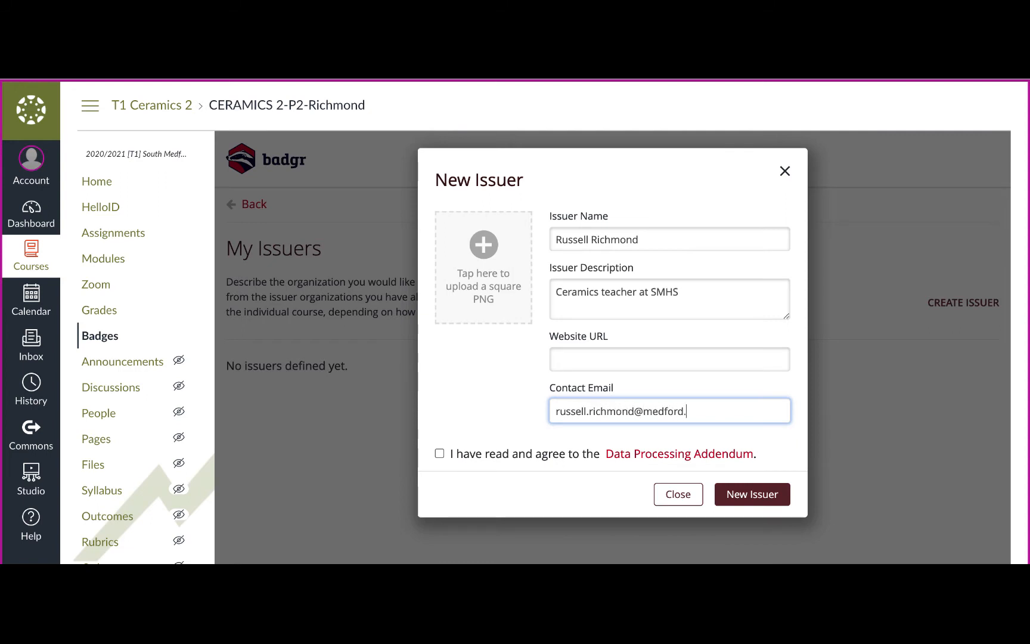
left_click(441, 455)
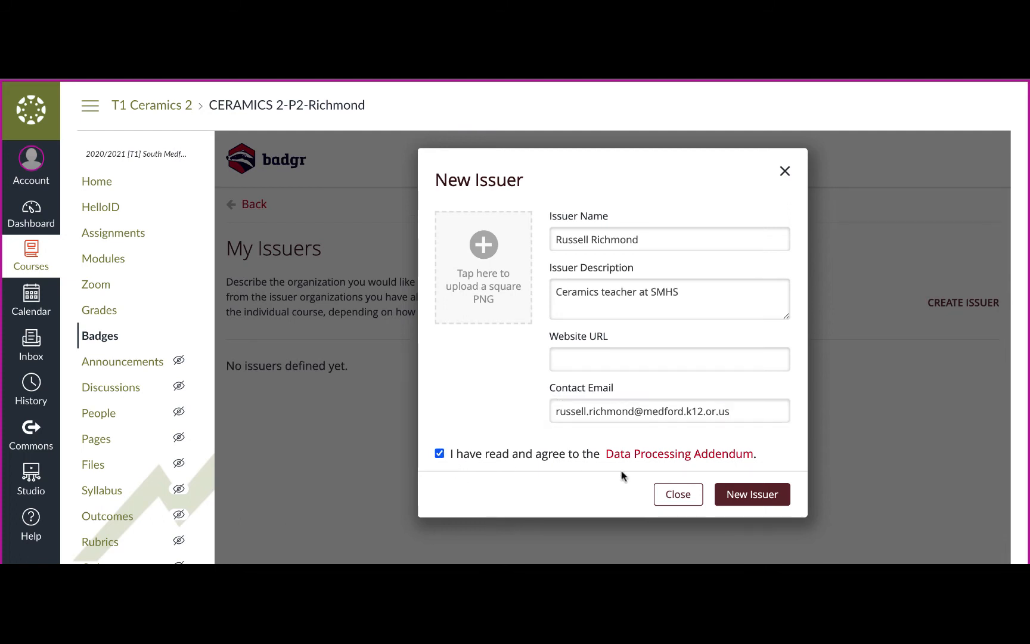
Step: Open the Data Processing Addendum, skim its text and return to the issuer form
left_click(719, 454)
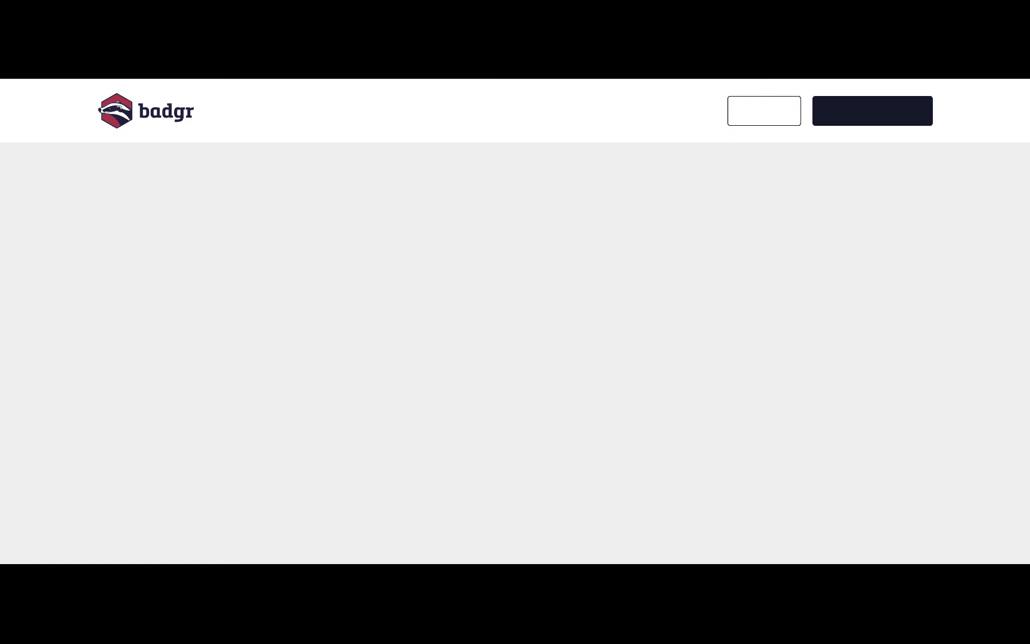
scroll(602, 462, "down", 4)
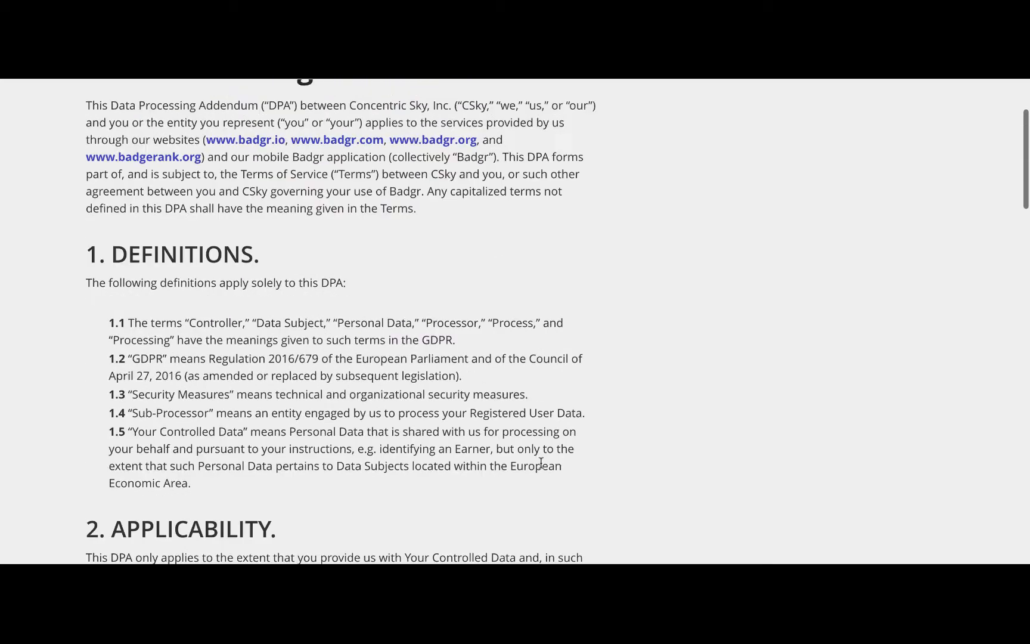
scroll(542, 463, "up", 4)
left_click(659, 60)
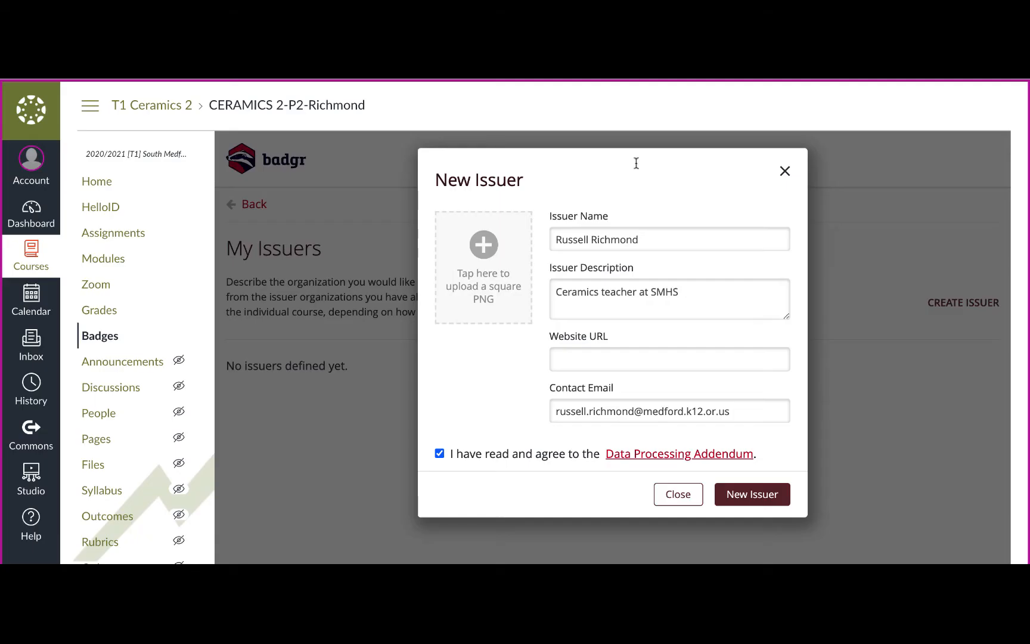
Step: Paste the course's Badges page address, ending in courses/439/external_tools/2536, as the website URL and create the issuer
left_click(752, 495)
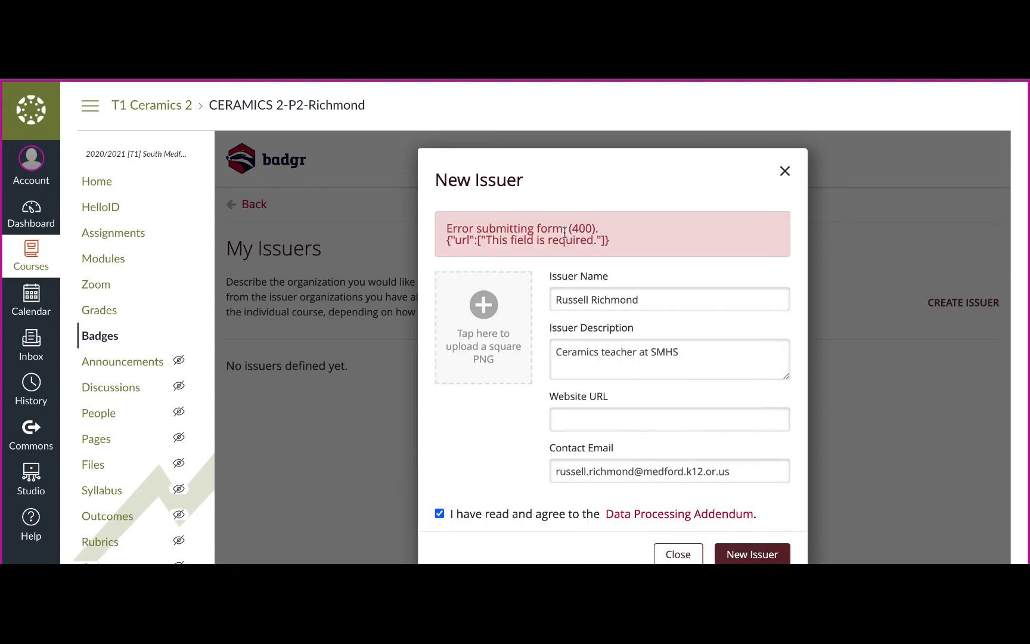
left_click(641, 419)
left_click(608, 411)
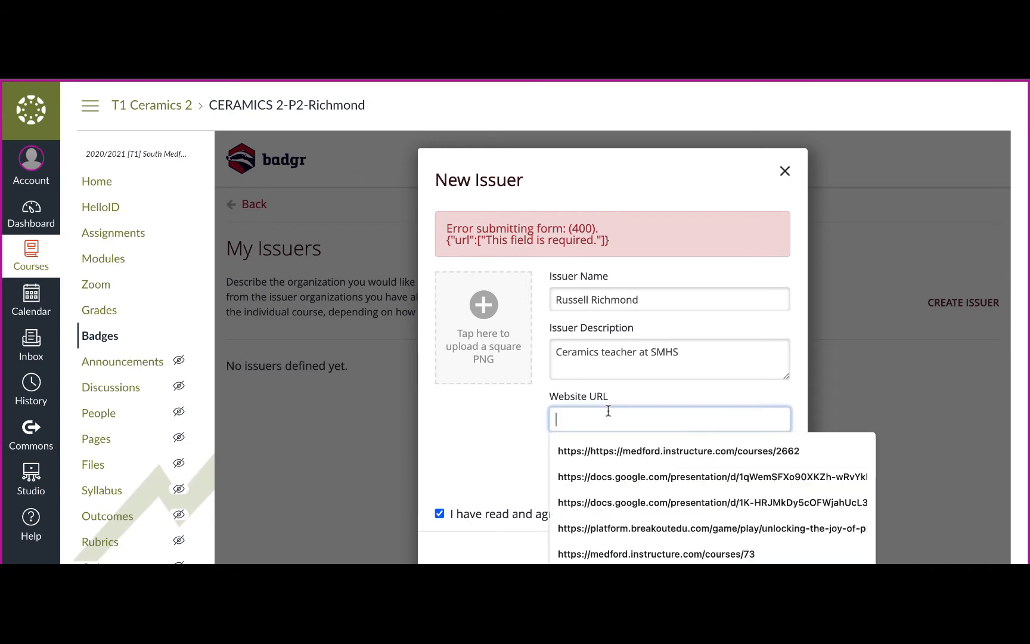
key("ctrl+v")
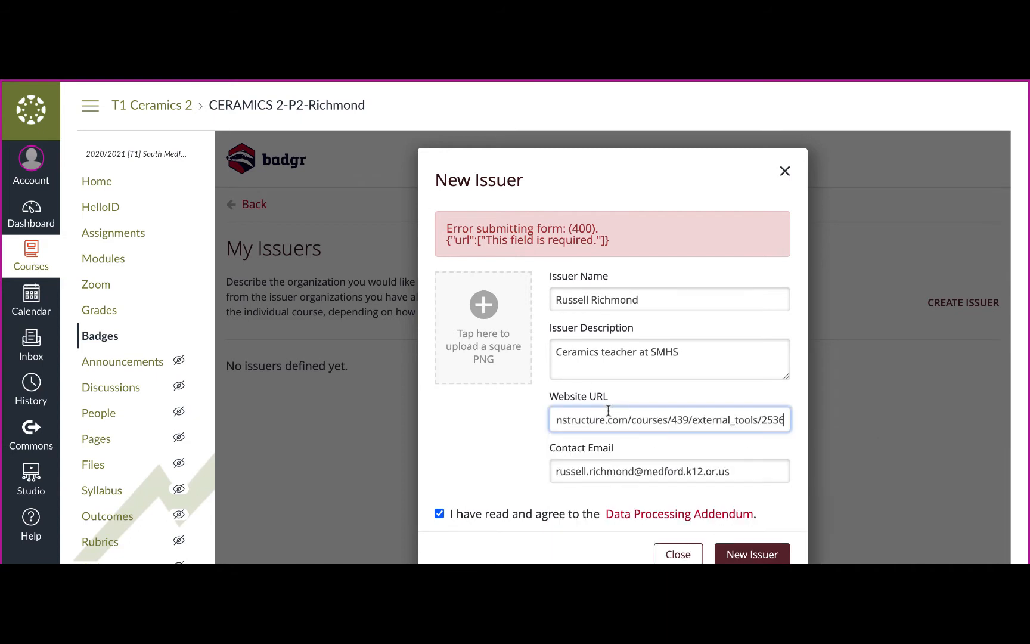
left_click(746, 553)
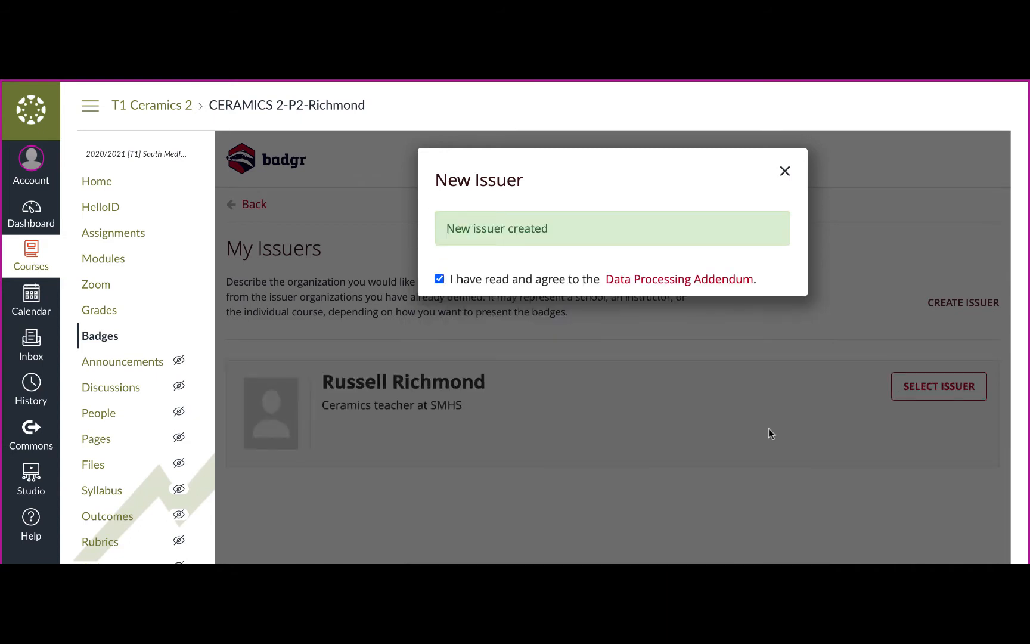
left_click(793, 172)
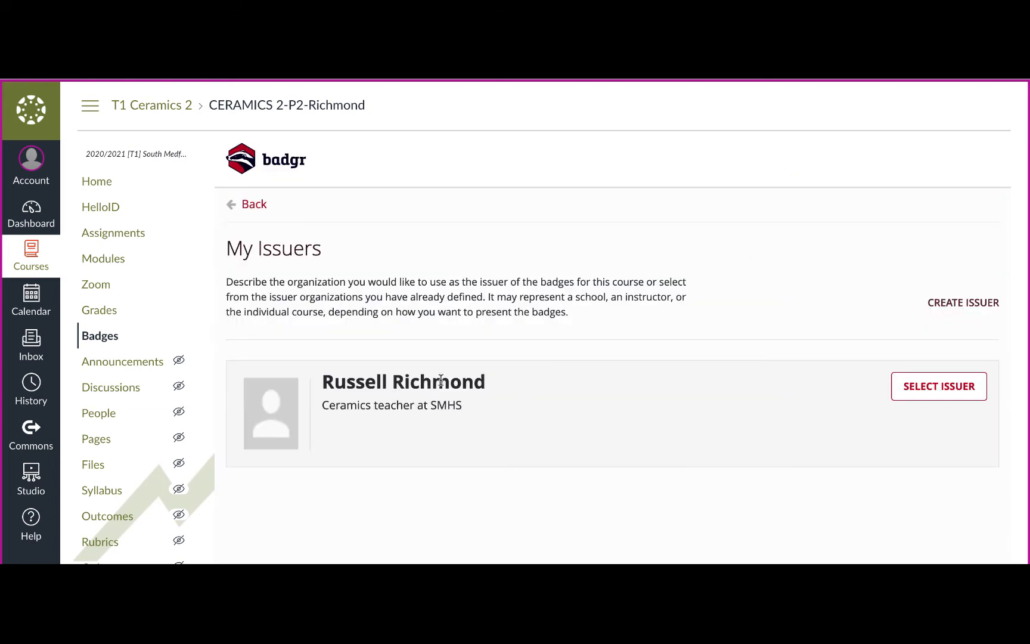
Step: Select the new issuer for the course and look through the module list under Badgr's objectives
left_click(937, 403)
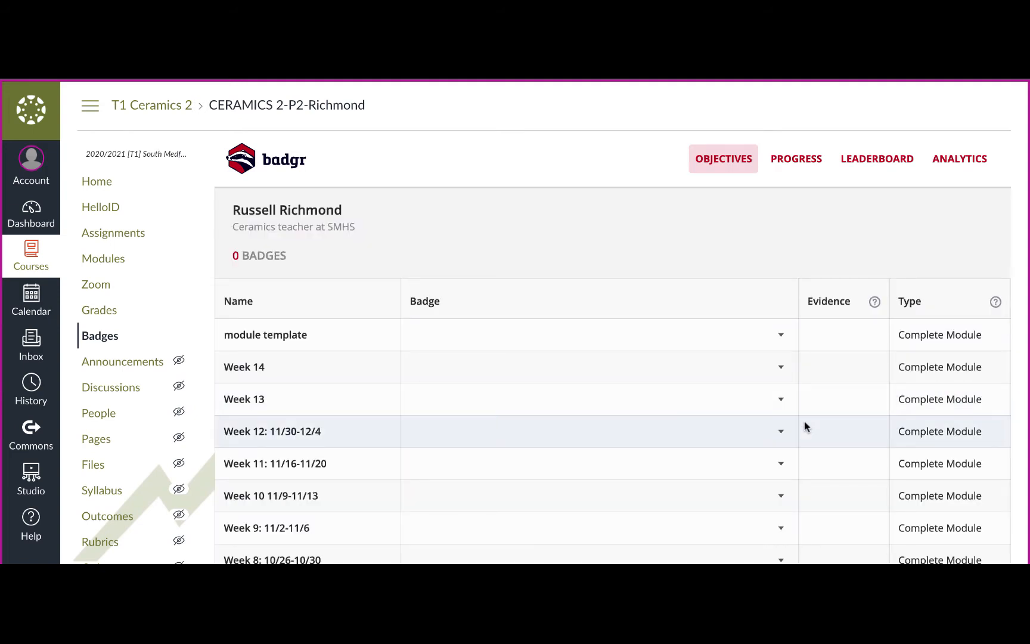
scroll(804, 424, "down", 3)
scroll(804, 420, "down", 2)
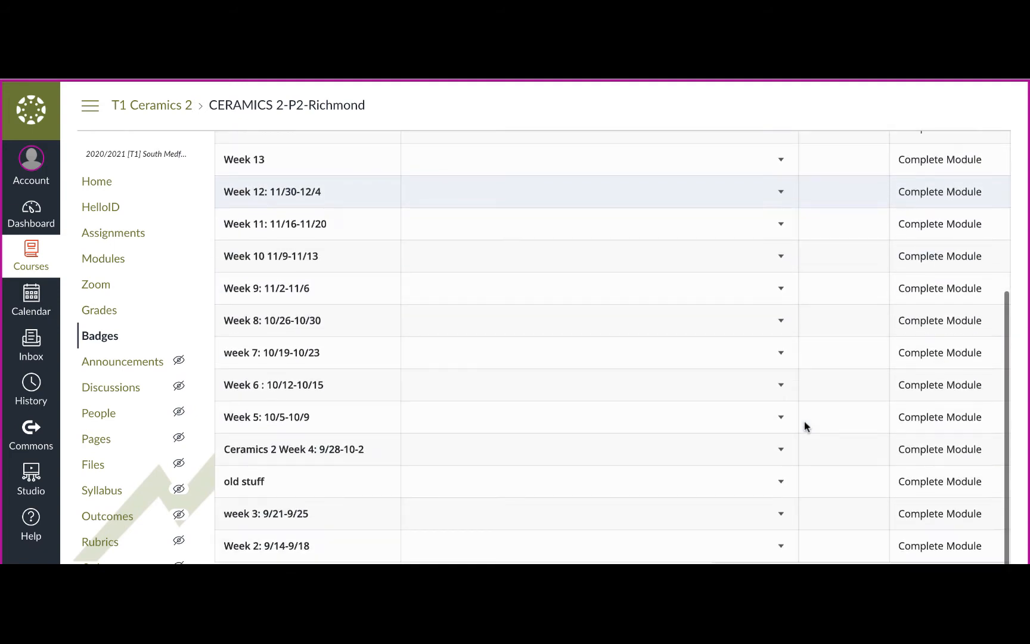
Step: Open the settings of the "Week 12: 11/30-12/4" module in the course's modules for editing
scroll(604, 194, "up", 5)
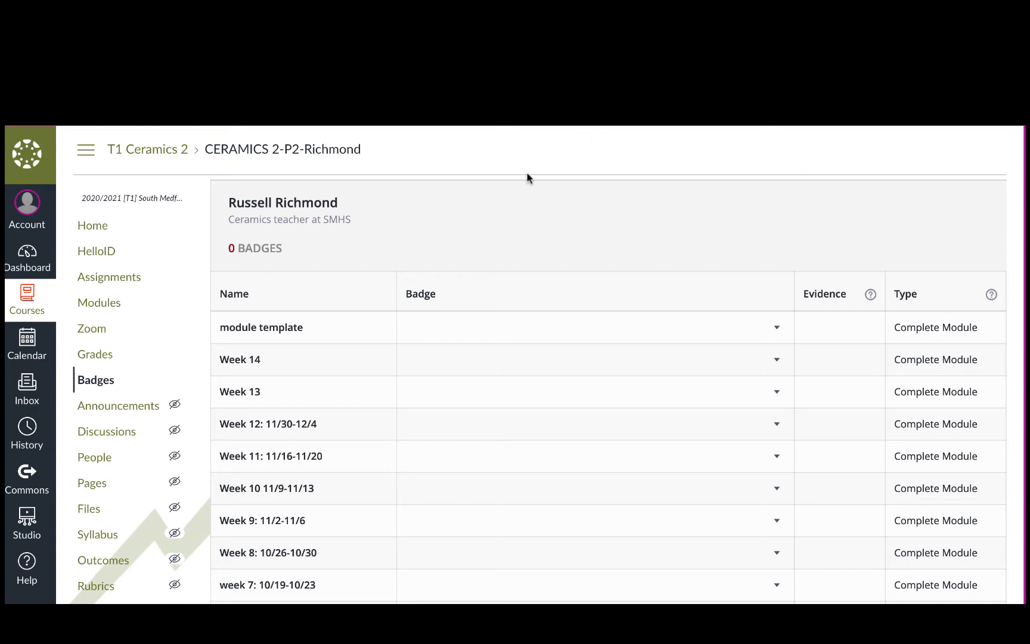
left_click(110, 305)
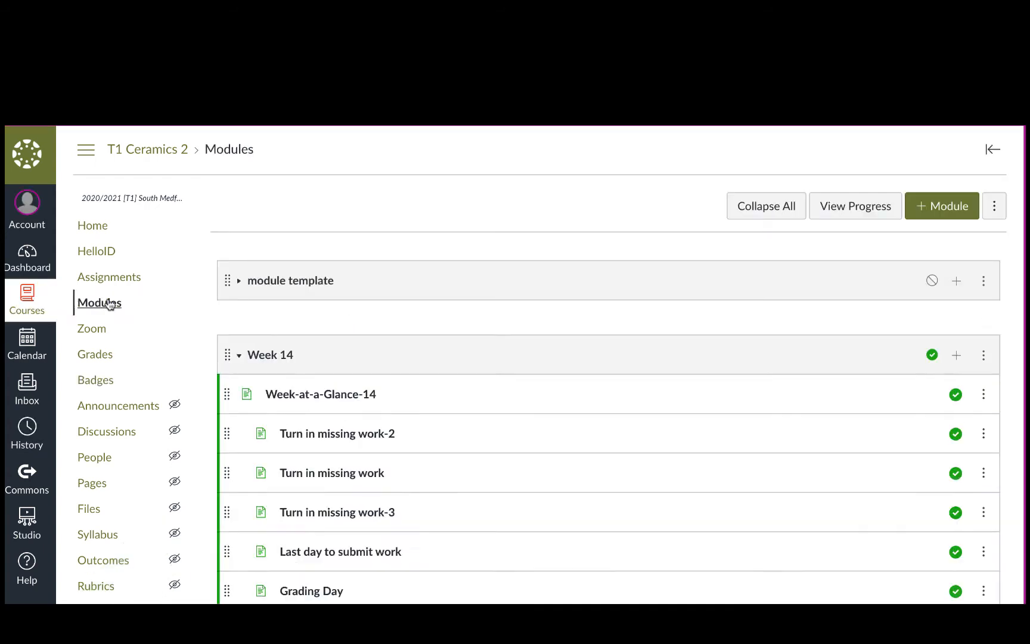
scroll(108, 301, "down", 3)
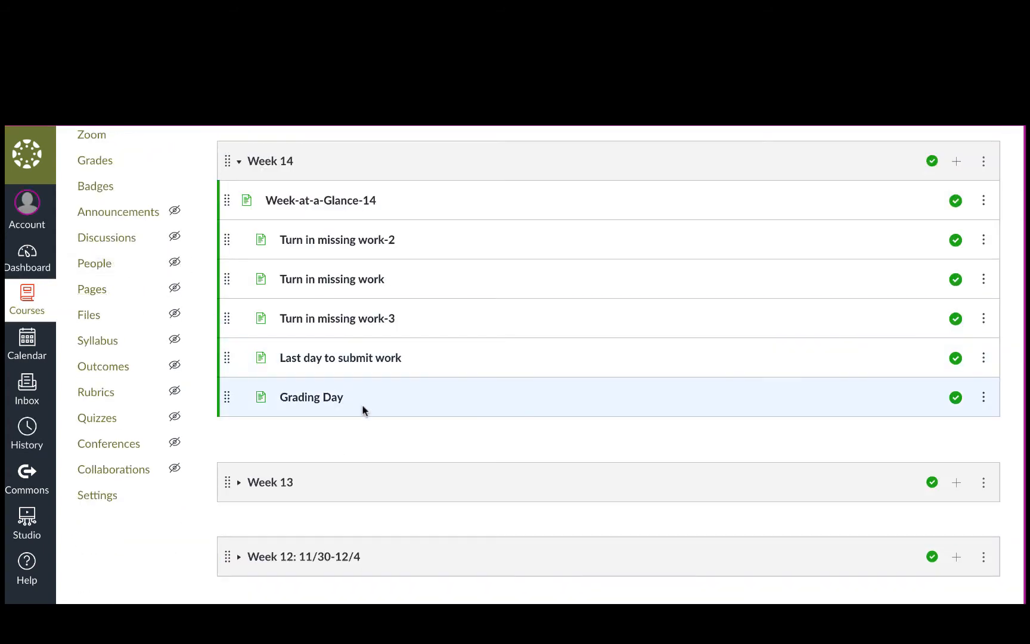
scroll(361, 409, "down", 3)
scroll(362, 410, "down", 1)
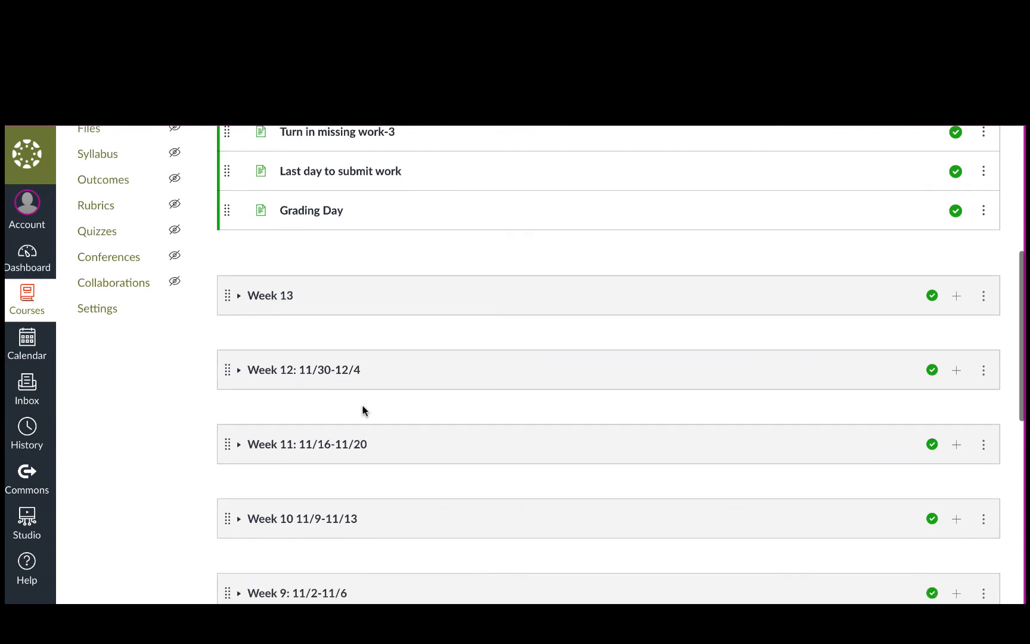
scroll(362, 410, "down", 2)
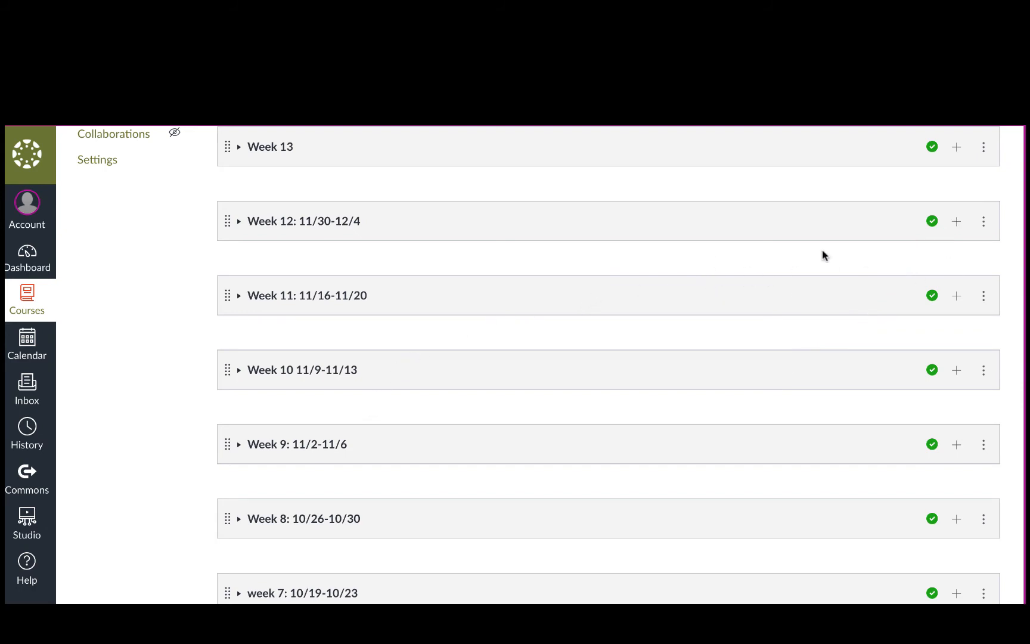
left_click(985, 222)
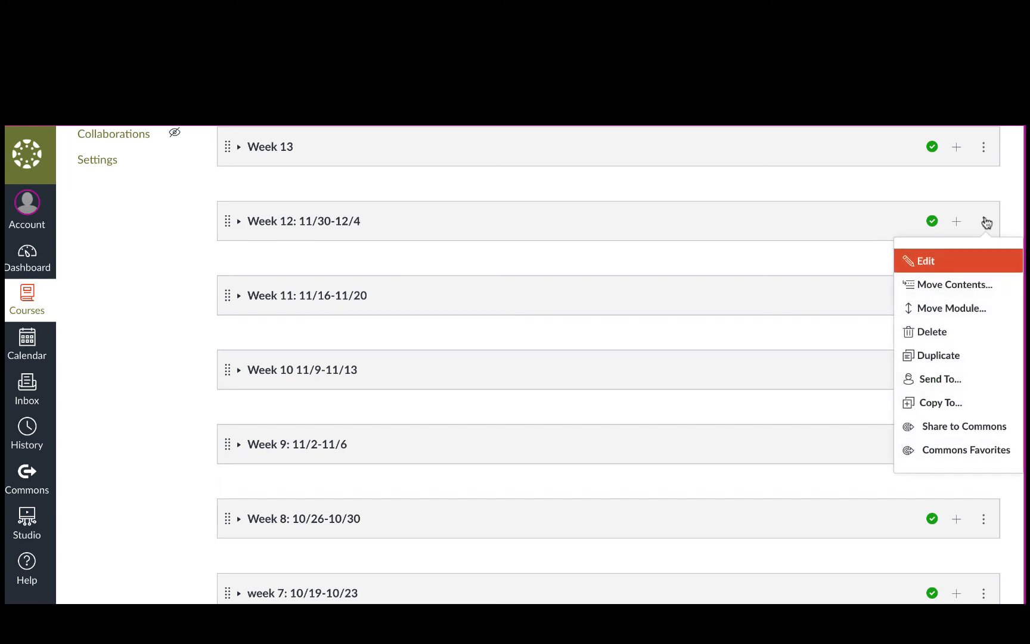
left_click(926, 261)
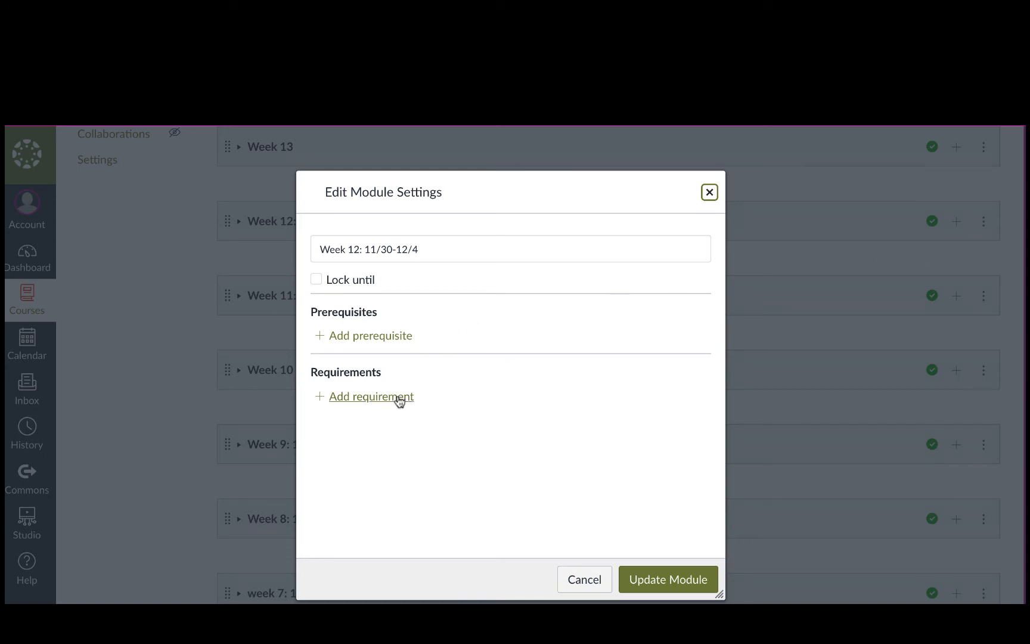
Step: Require students to complete one item in Week 12, submitting the Artists choice assignment, and update the module while letting students continue
left_click(399, 397)
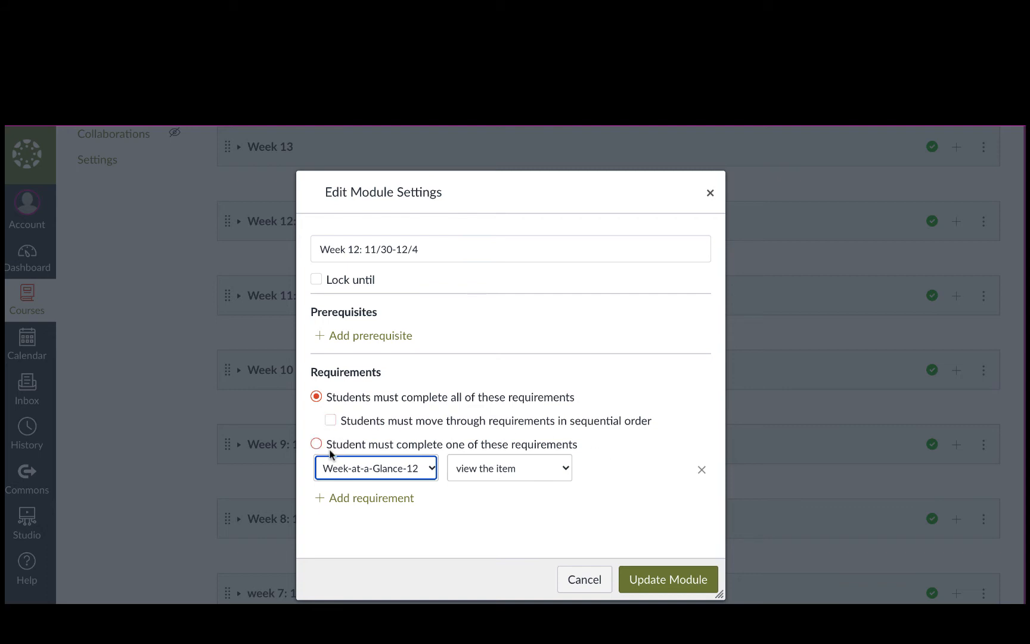
left_click(316, 444)
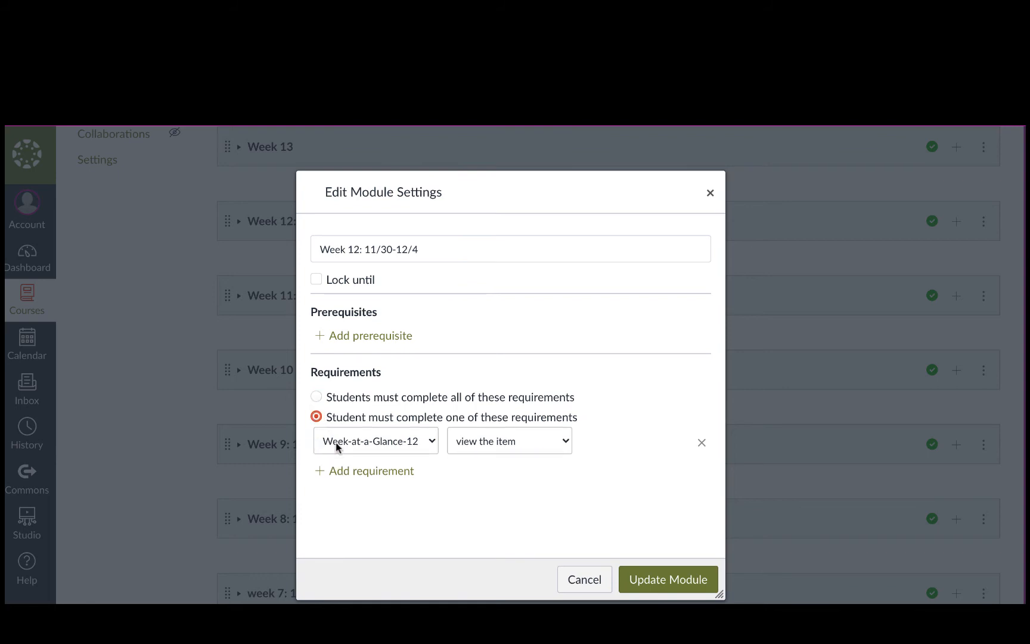
left_click(427, 441)
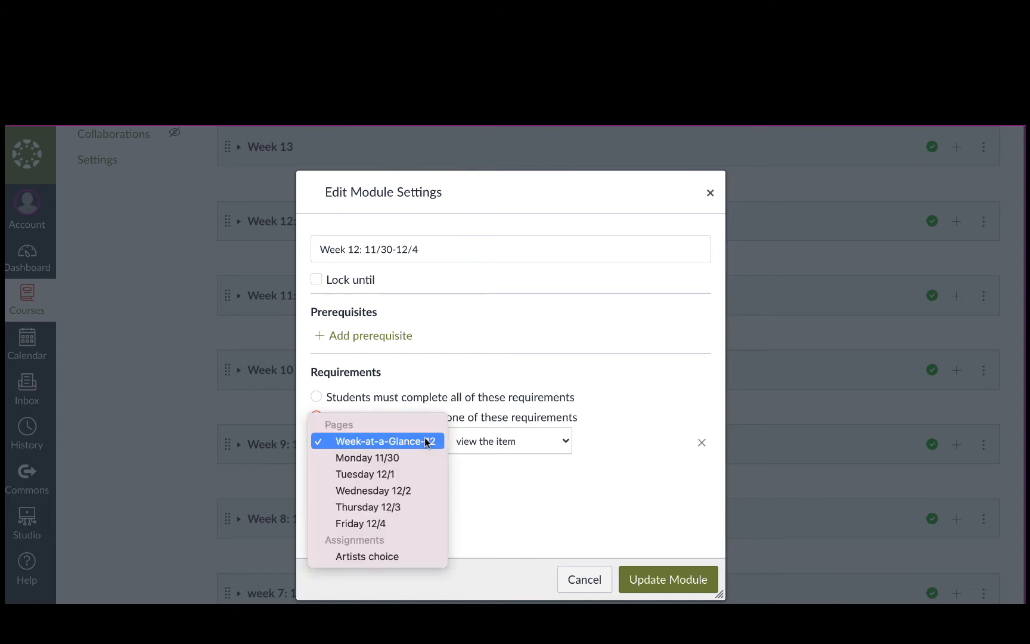
left_click(379, 557)
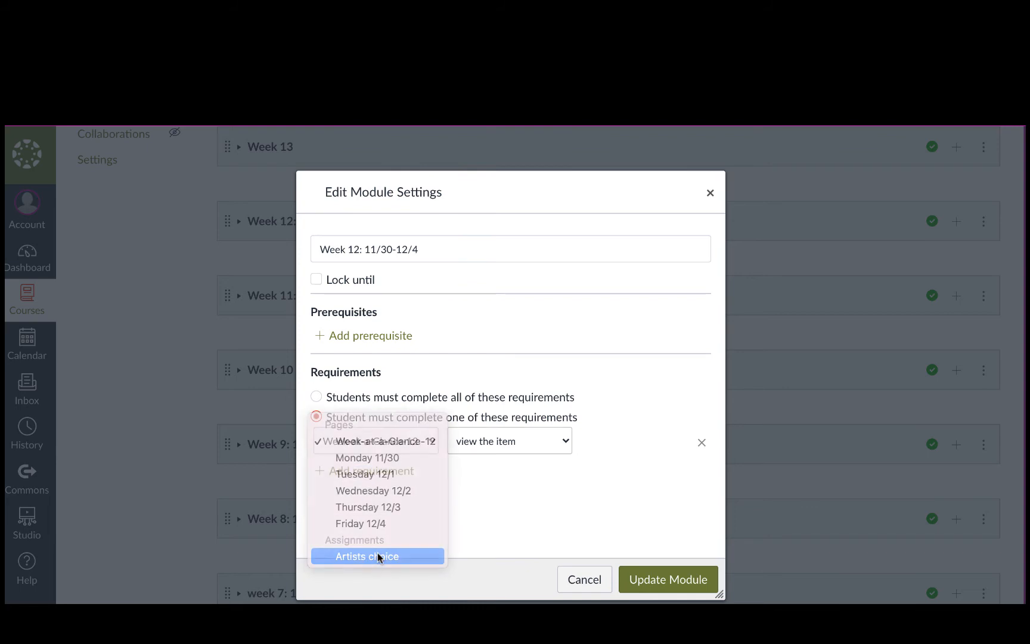
left_click(566, 439)
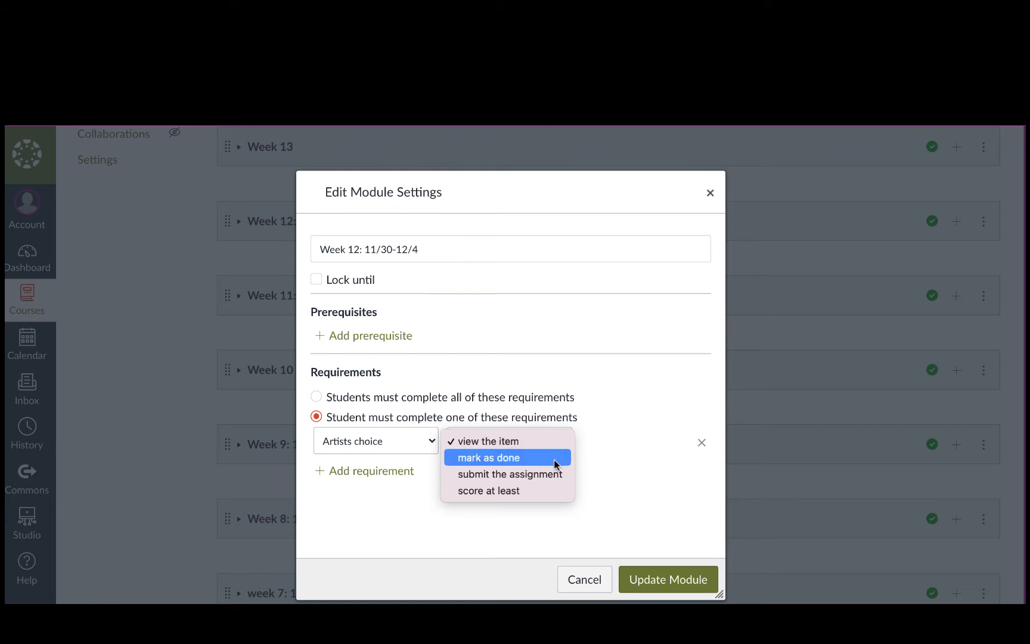
left_click(520, 474)
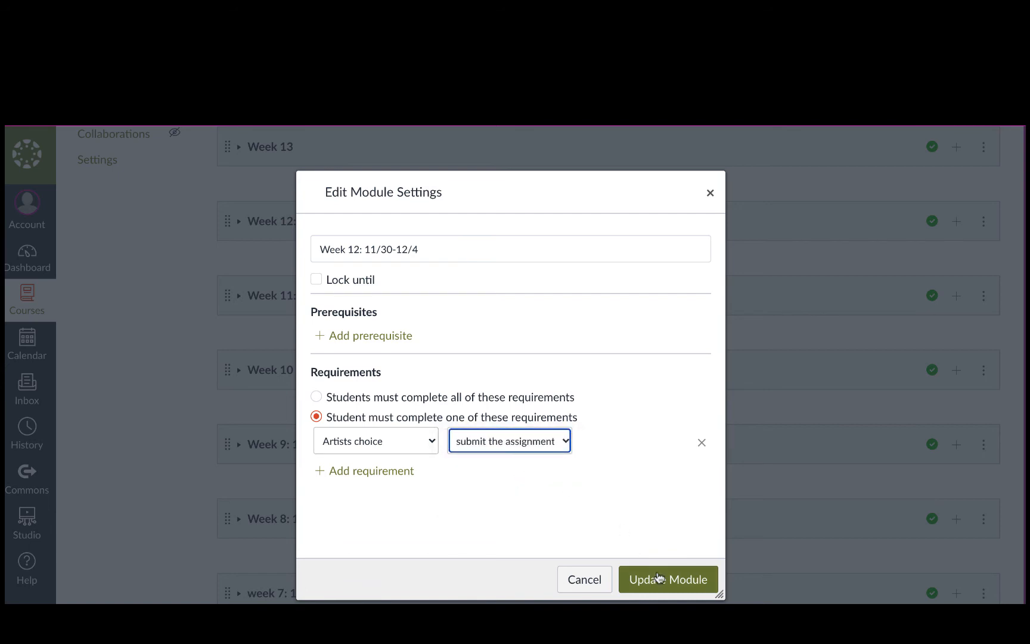
left_click(658, 577)
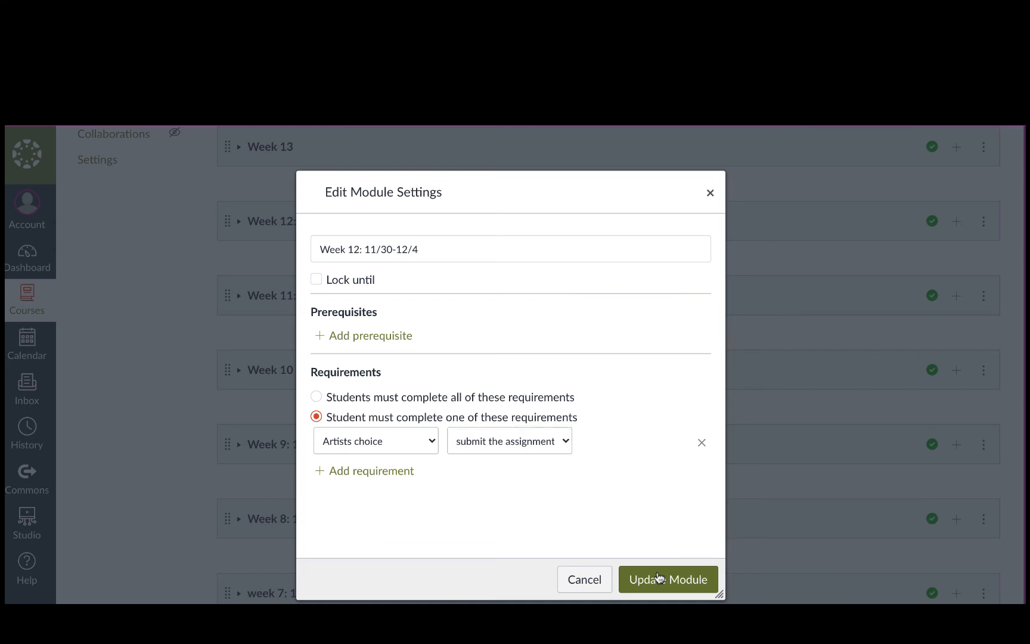
left_click(658, 576)
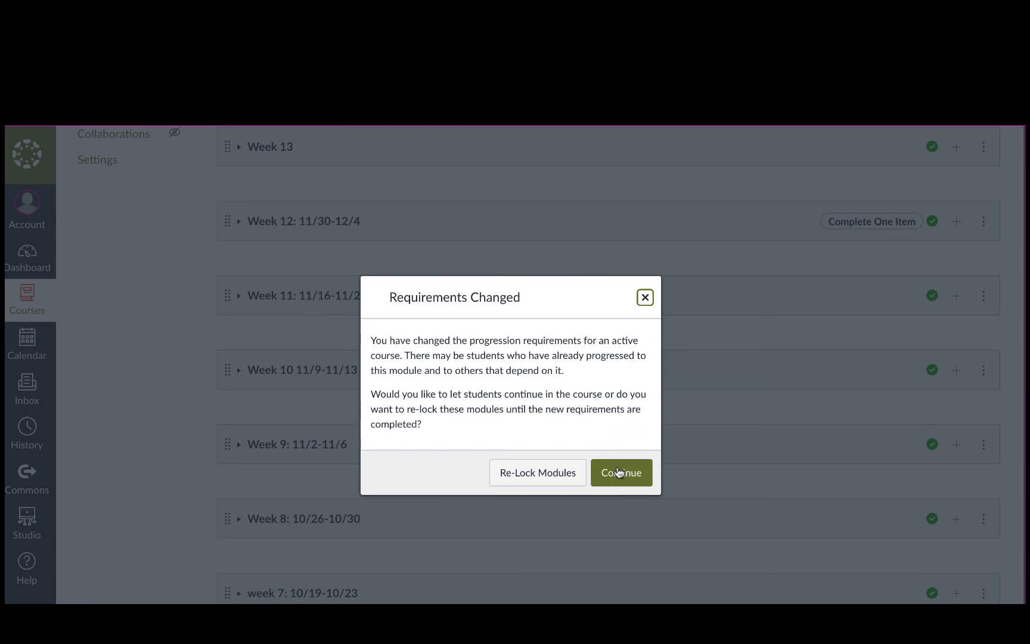
left_click(618, 472)
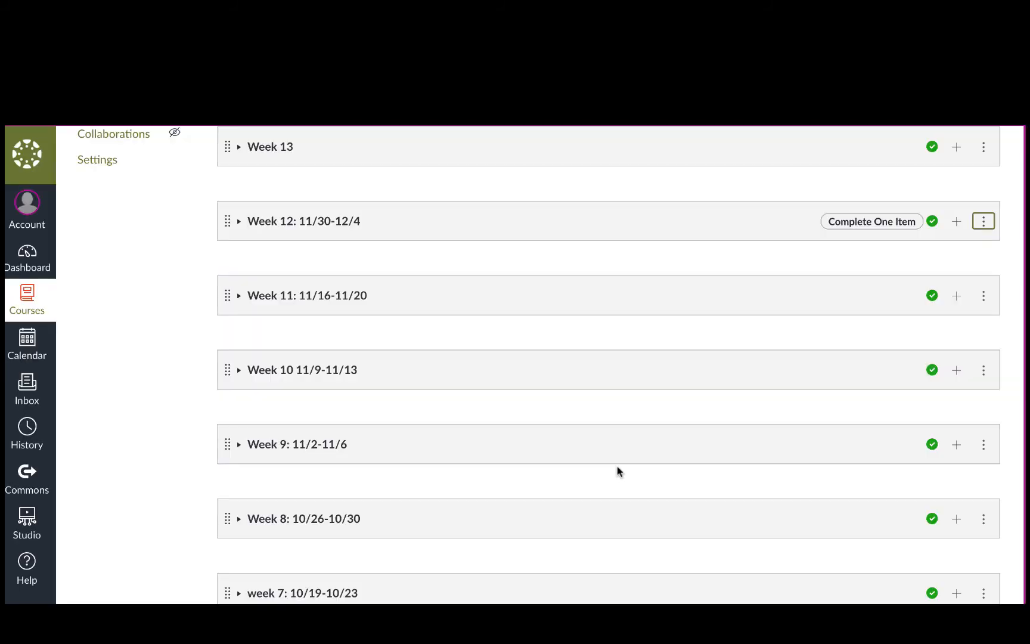
Step: Return to the course's Badges page and start creating a new badge from Badgr's module objectives list
scroll(747, 262, "up", 1)
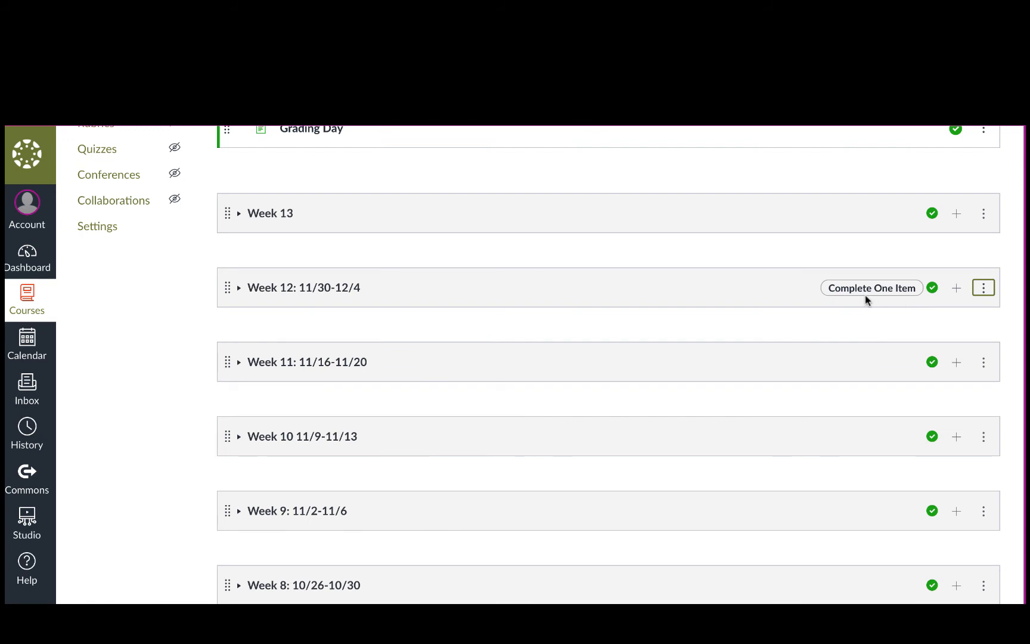
scroll(304, 213, "up", 6)
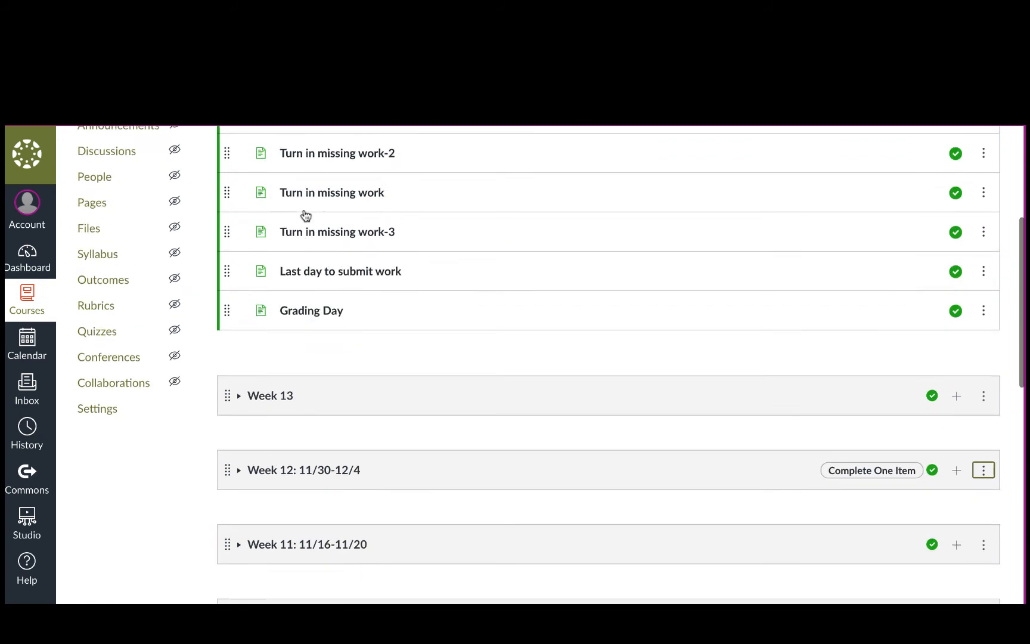
left_click(88, 255)
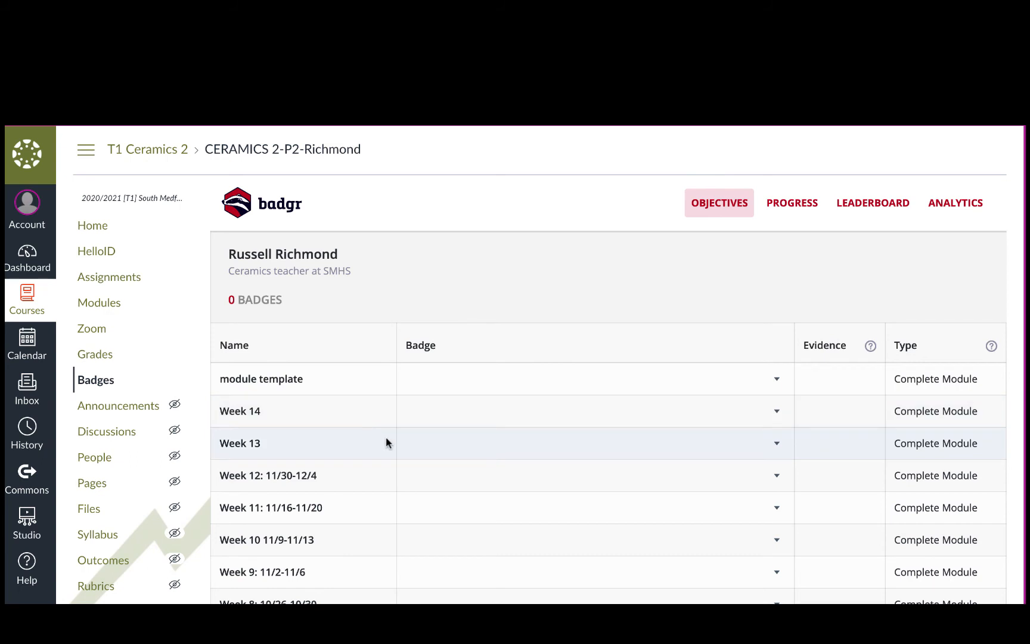
scroll(386, 442, "down", 2)
scroll(386, 441, "down", 1)
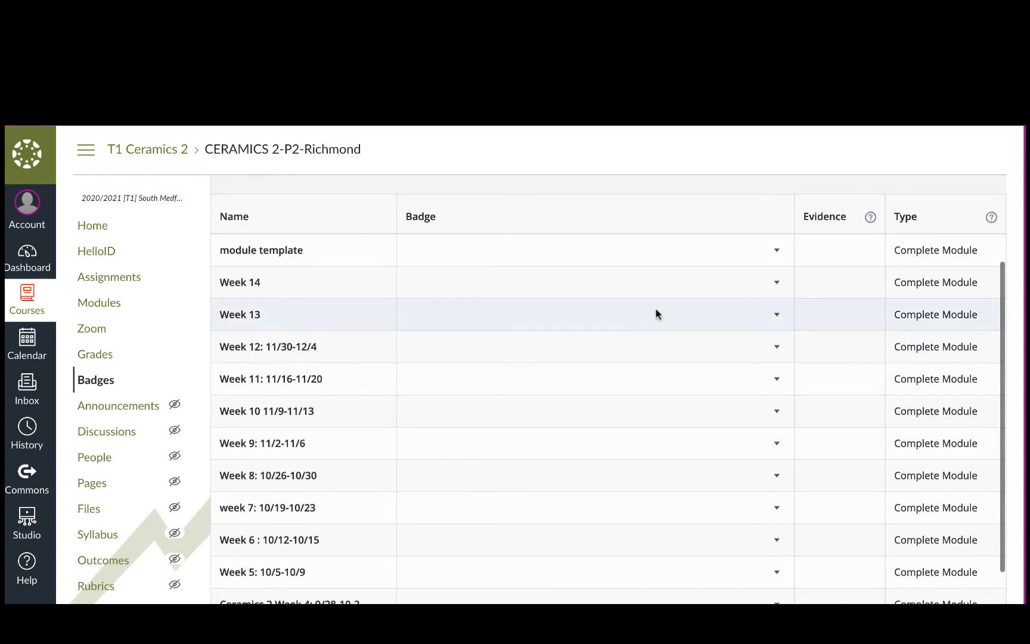
left_click(776, 282)
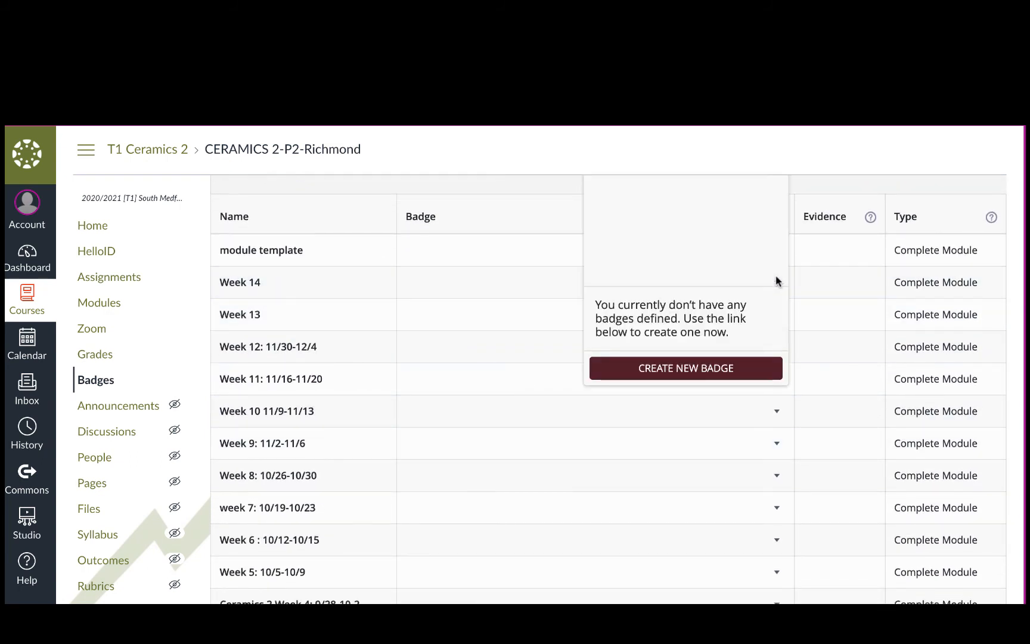
left_click(725, 370)
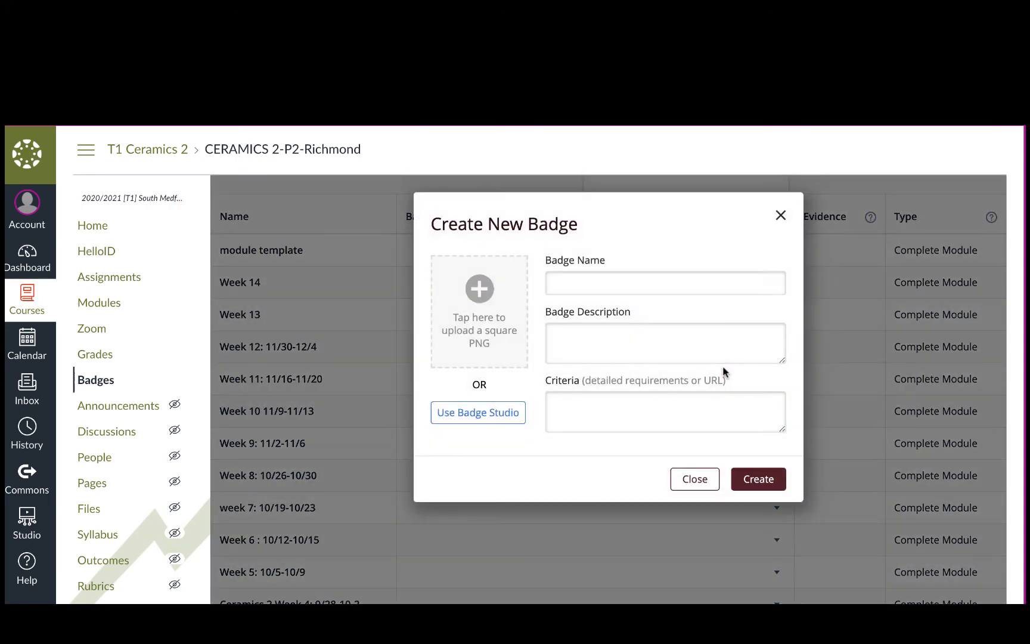
left_click(498, 315)
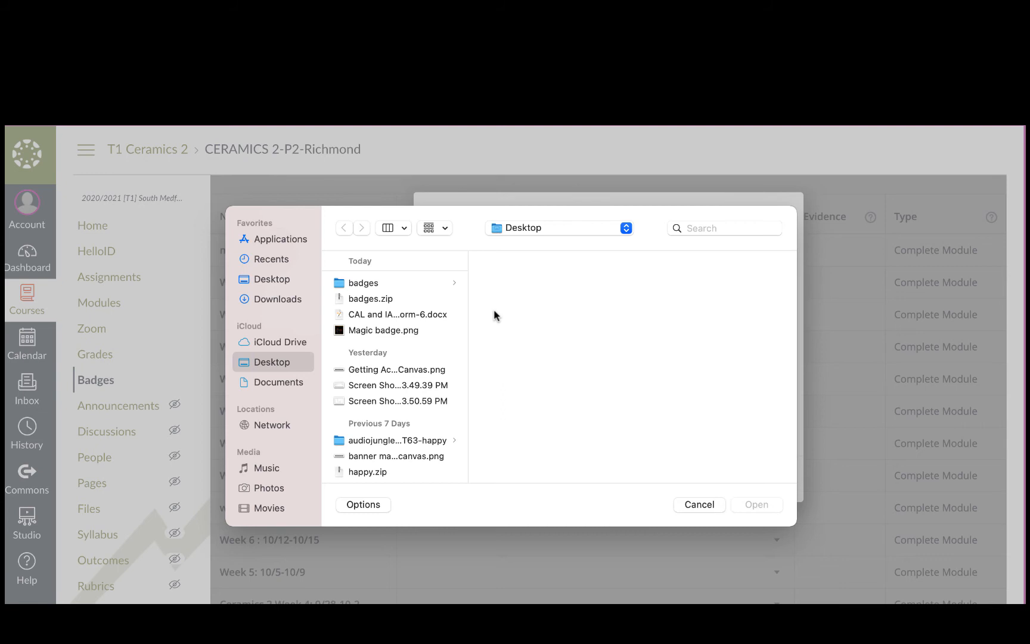
left_click(424, 330)
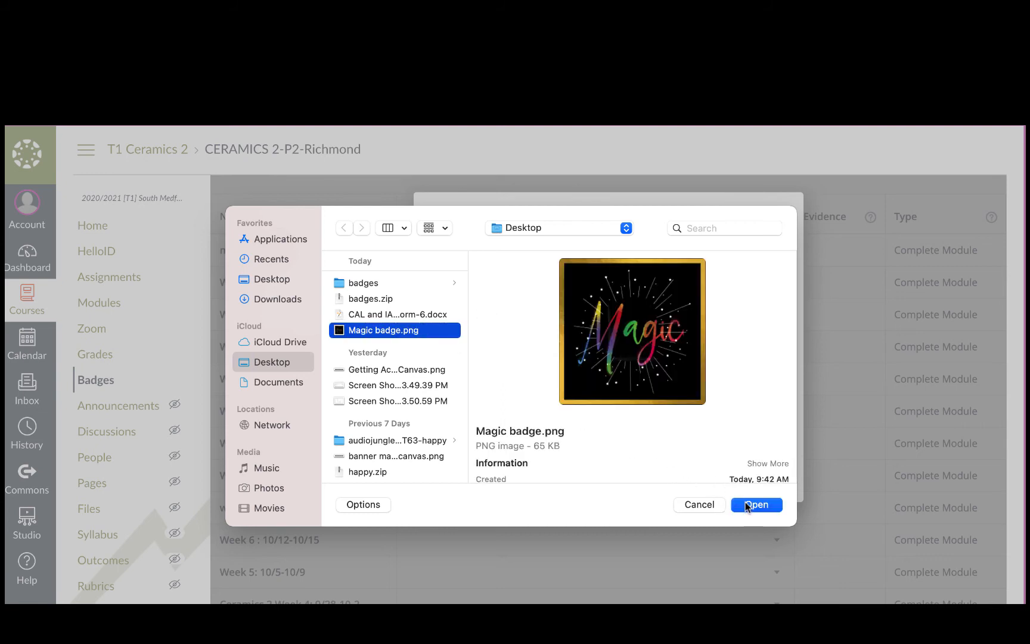
left_click(694, 508)
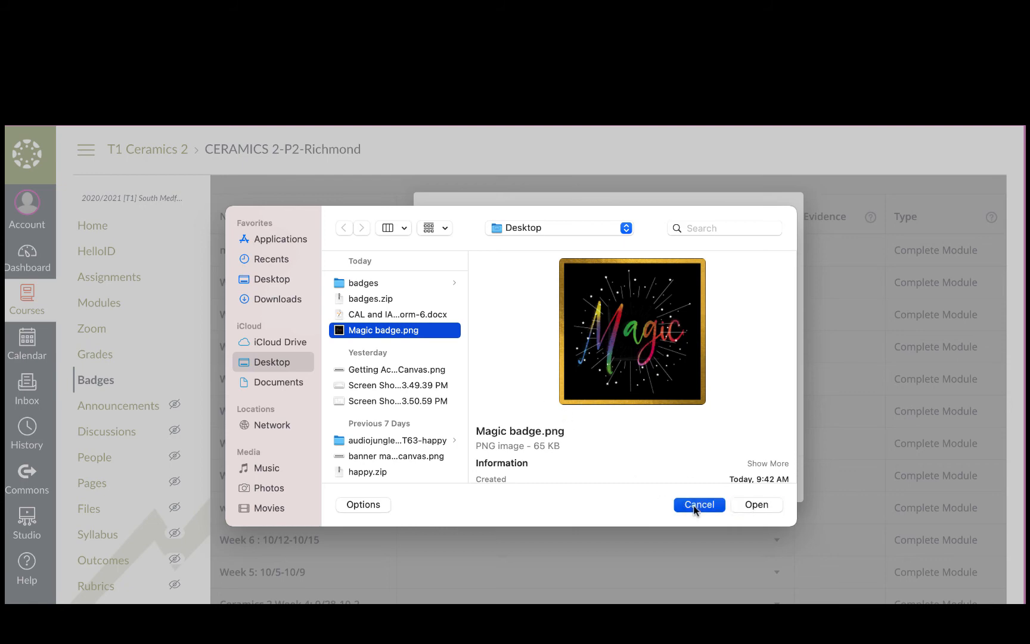
Step: Design the badge image in Badge Studio with a blue multi-pointed shape and a yellow outlined star graphic, and save it
left_click(507, 411)
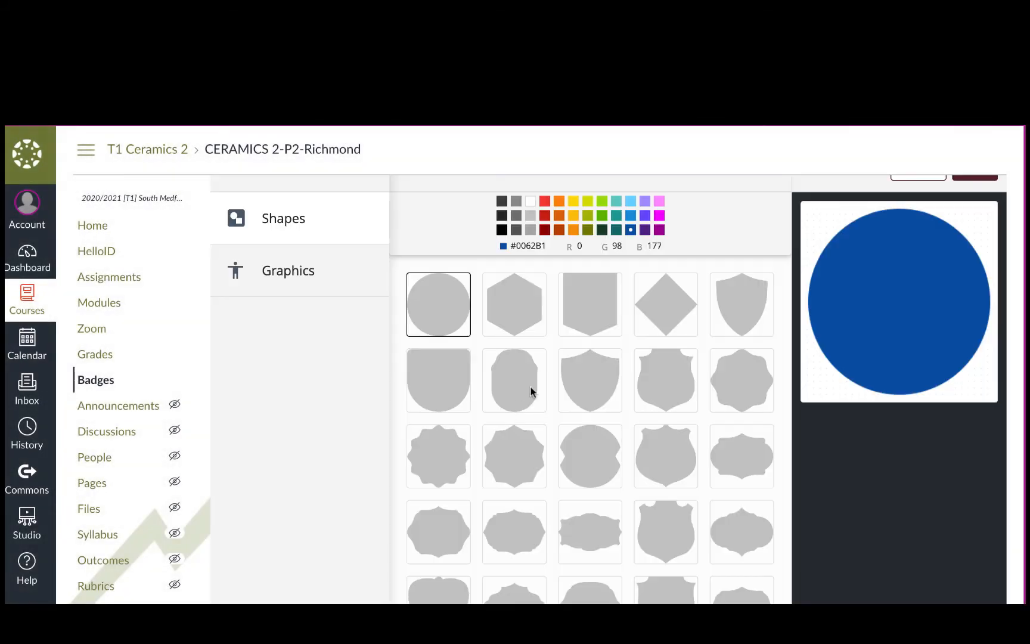
left_click(506, 456)
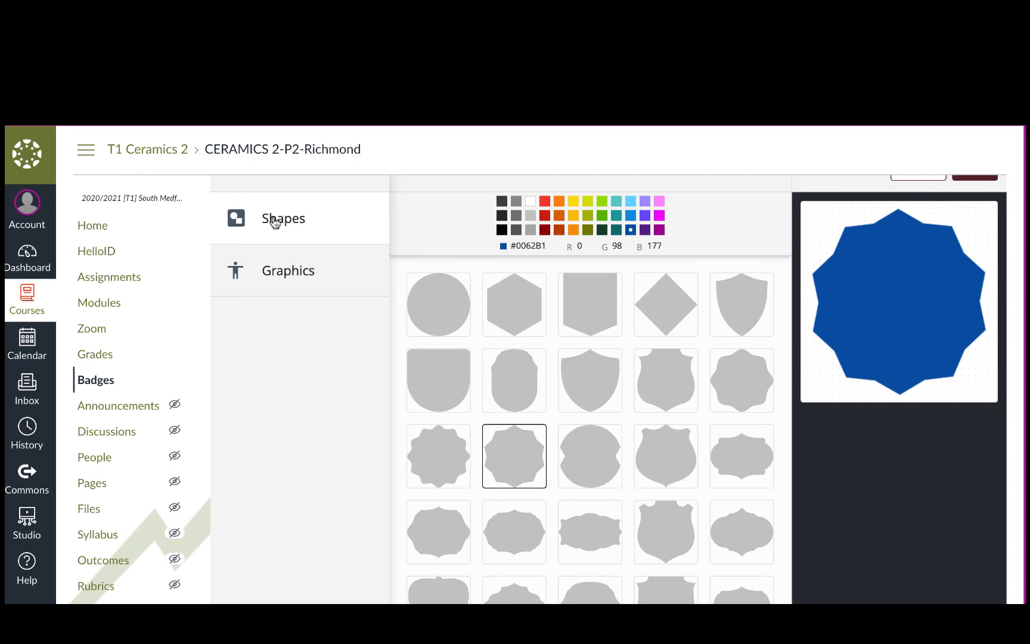
left_click(288, 270)
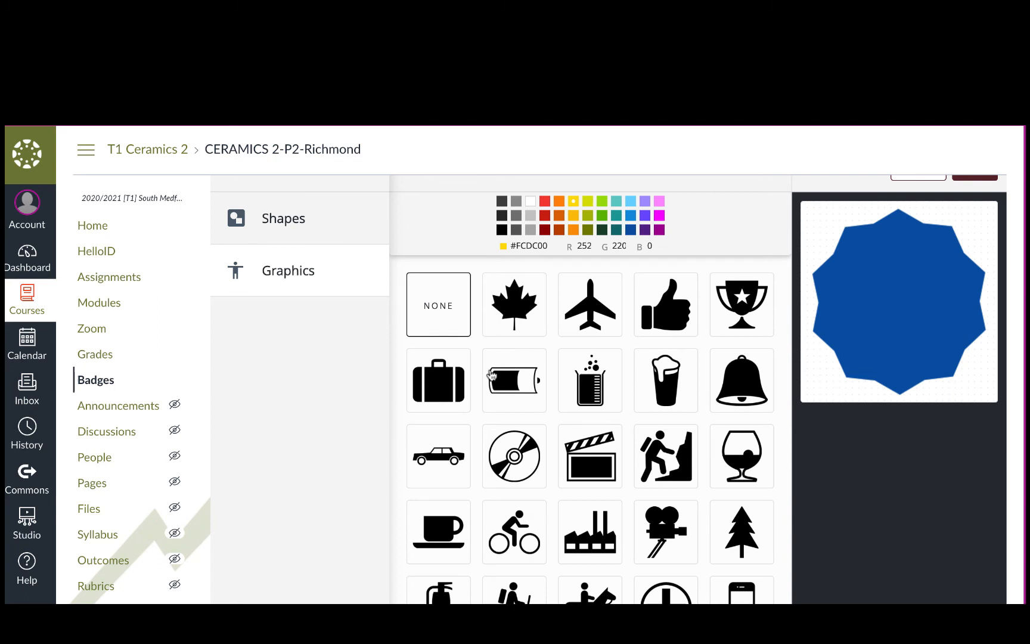
scroll(658, 366, "down", 5)
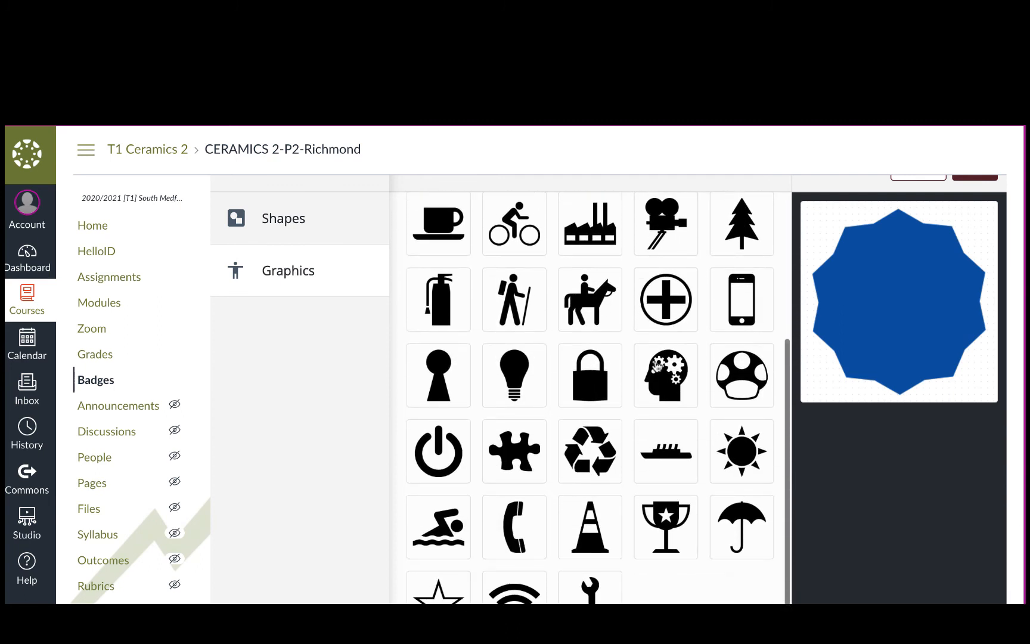
scroll(655, 364, "down", 2)
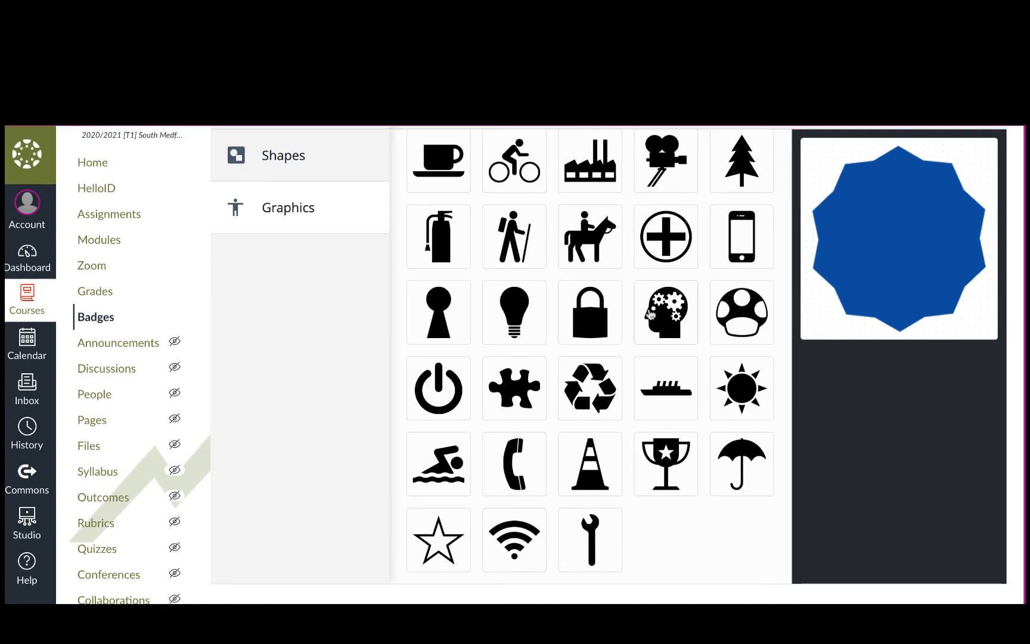
scroll(649, 328, "up", 5)
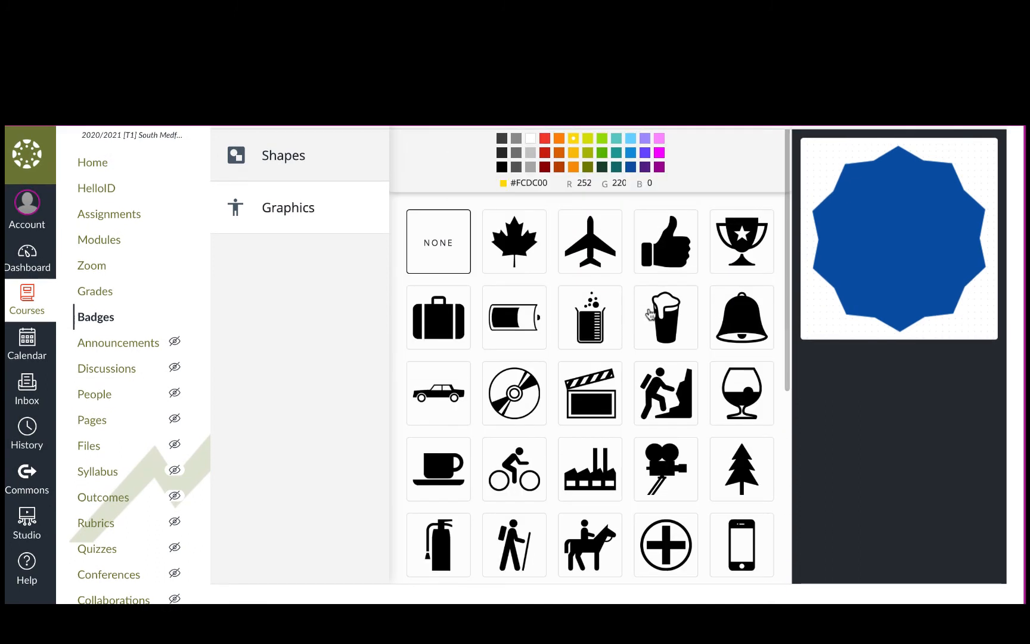
scroll(616, 482, "down", 5)
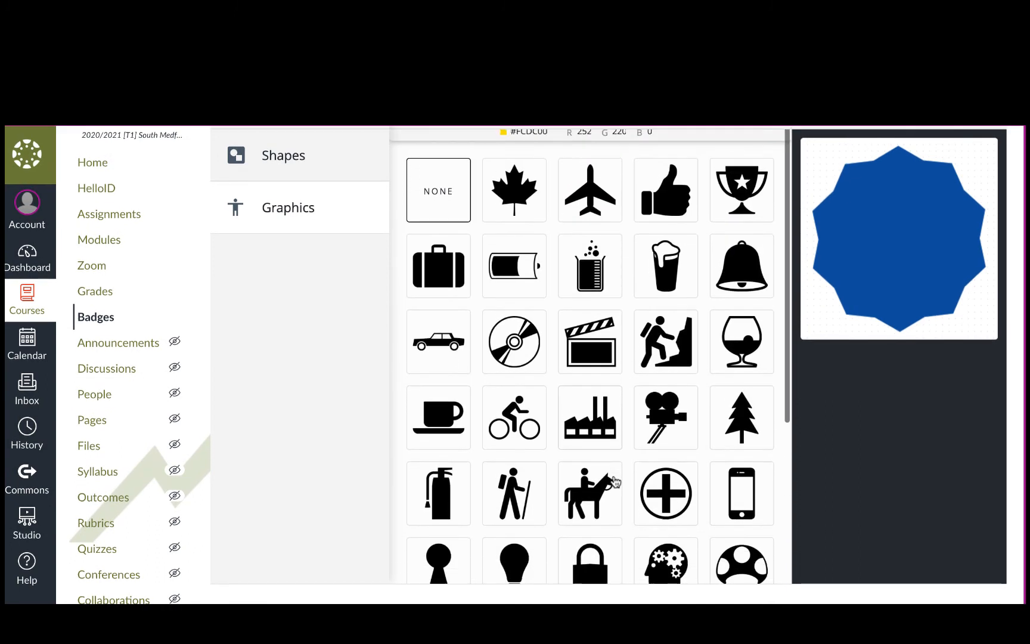
scroll(614, 458, "down", 1)
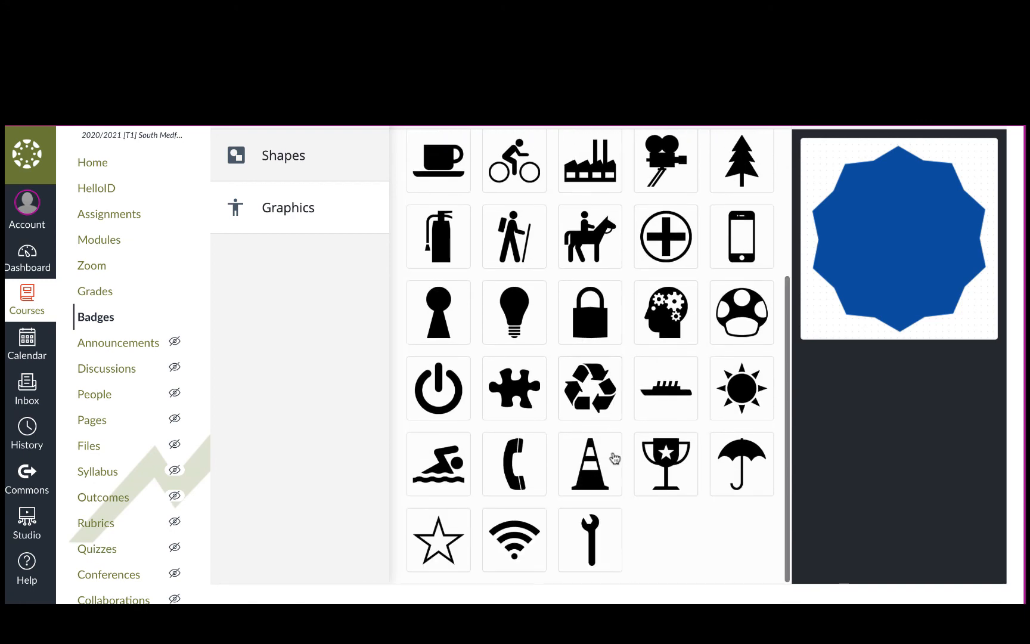
left_click(438, 536)
scroll(819, 409, "up", 2)
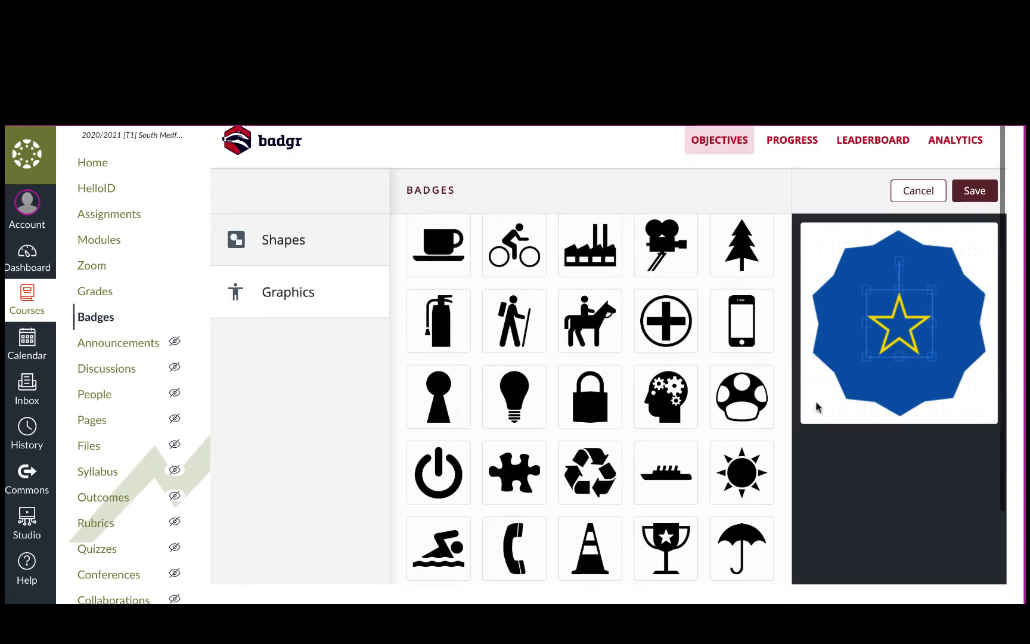
left_click(967, 190)
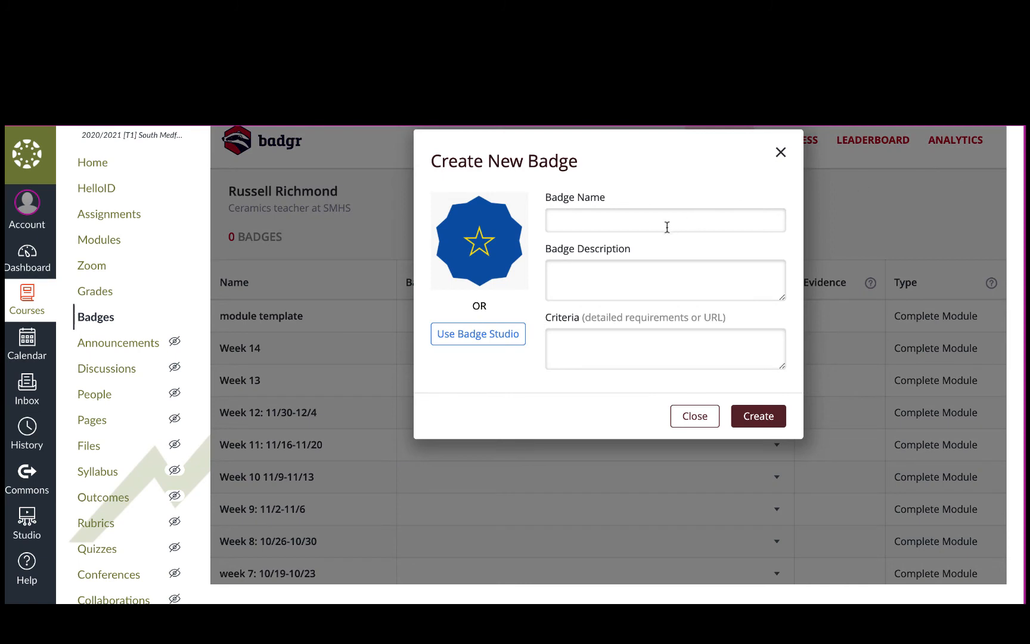
Step: Name the new badge "Artist Badge"
left_click(642, 221)
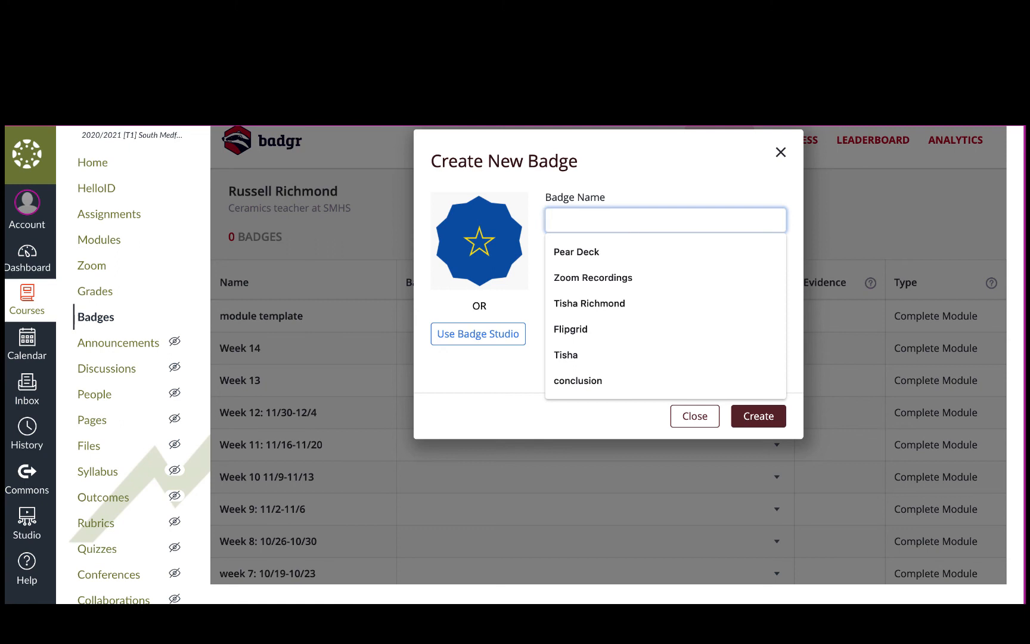
type("Artis")
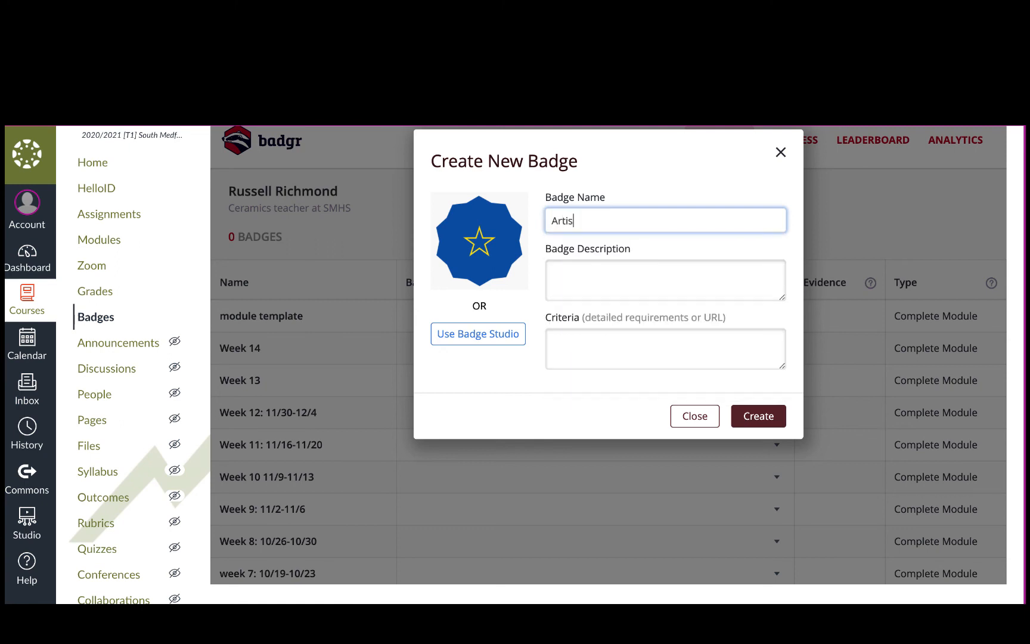
type("t Badge")
Step: Fill in the badge description with "Congrats! You earned the artist's badge by completing...."
left_click(640, 273)
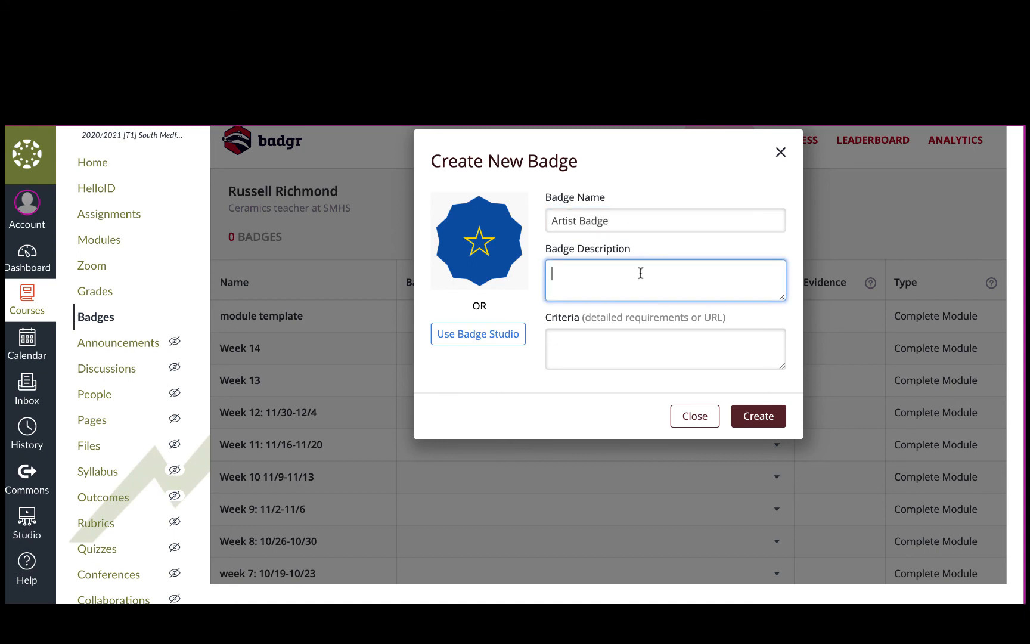
type("Congrats! You earned the")
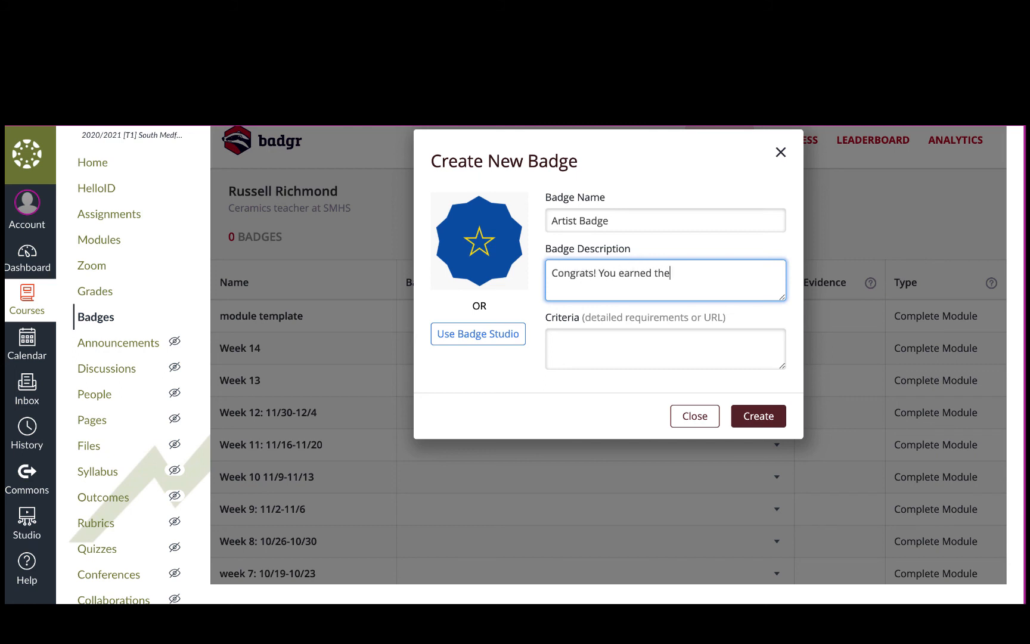
type(" artist's badge by completing....")
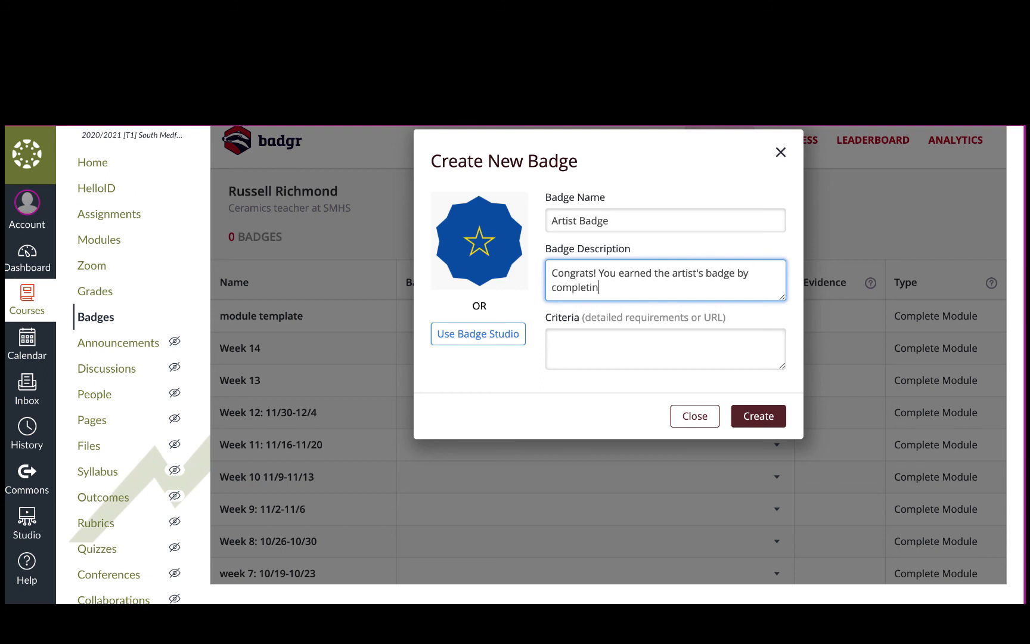
Step: Enter "Completed the Artist's assignment" as the badge criteria, create the badge and close the dialog
left_click(649, 342)
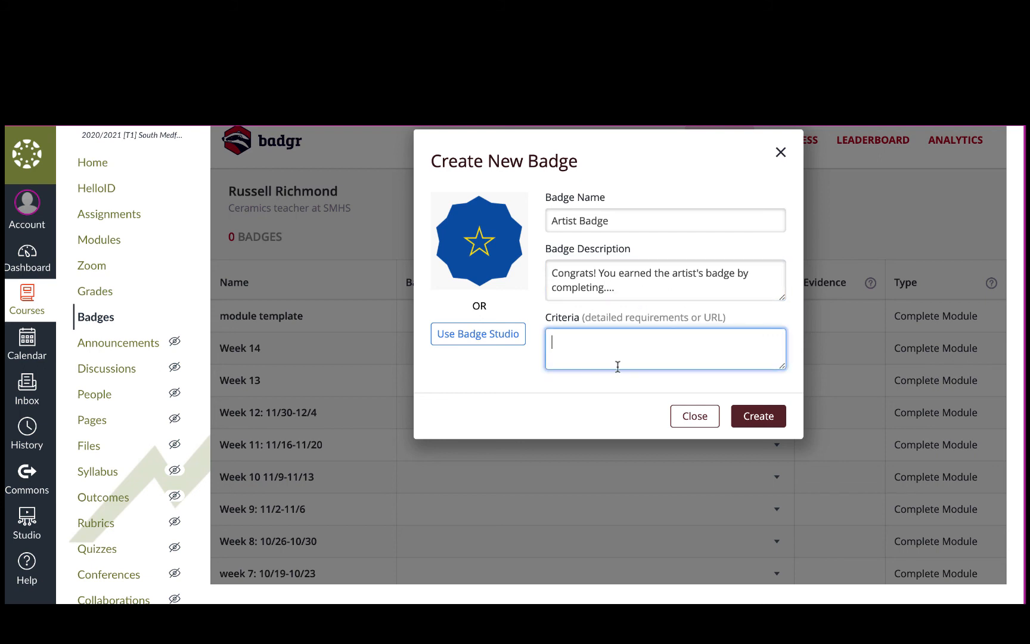
type("mpleted the Artist's assignment")
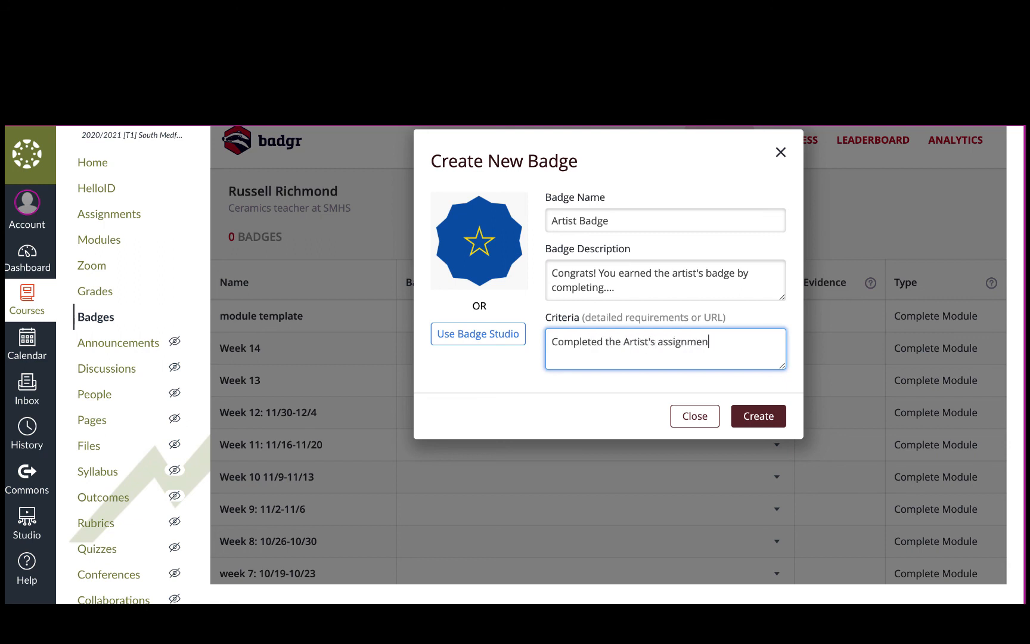
left_click(779, 421)
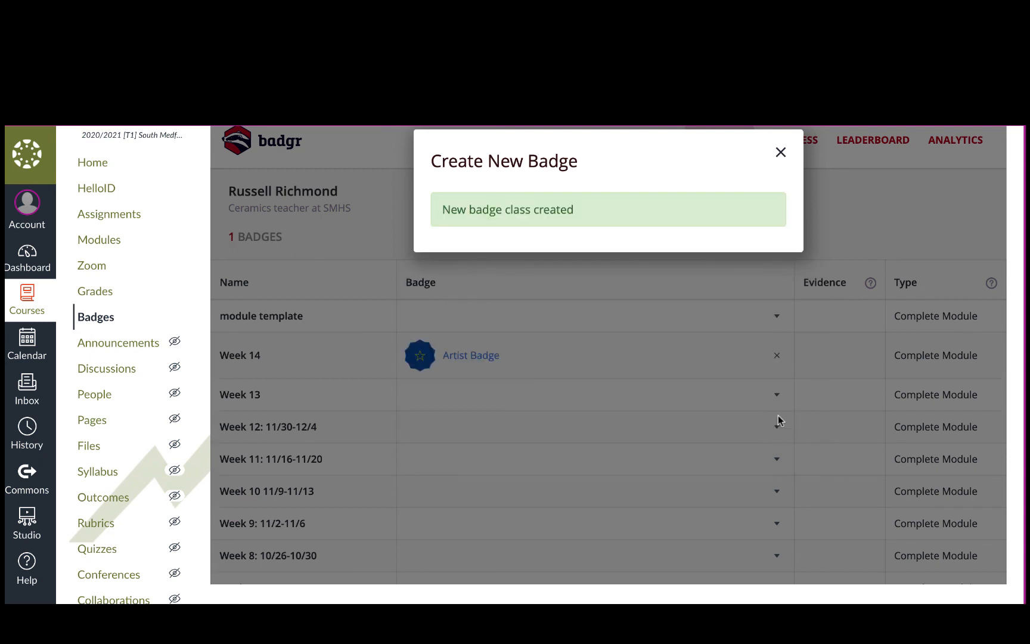
left_click(780, 152)
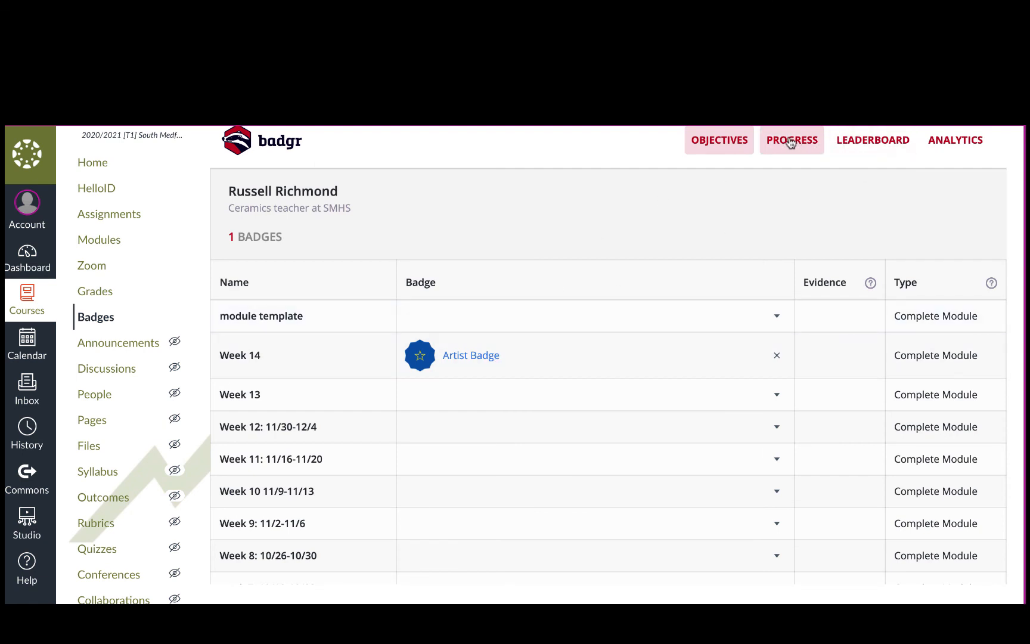
Step: Enable Badgr's leaderboard for the course and open the students' badge progress overview
left_click(857, 140)
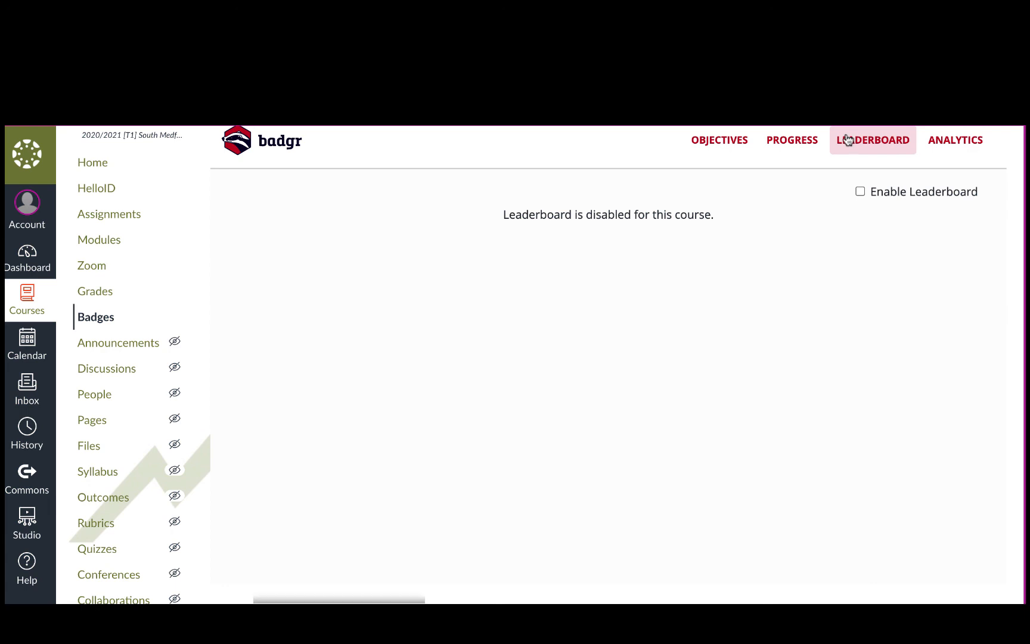
left_click(857, 192)
left_click(670, 196)
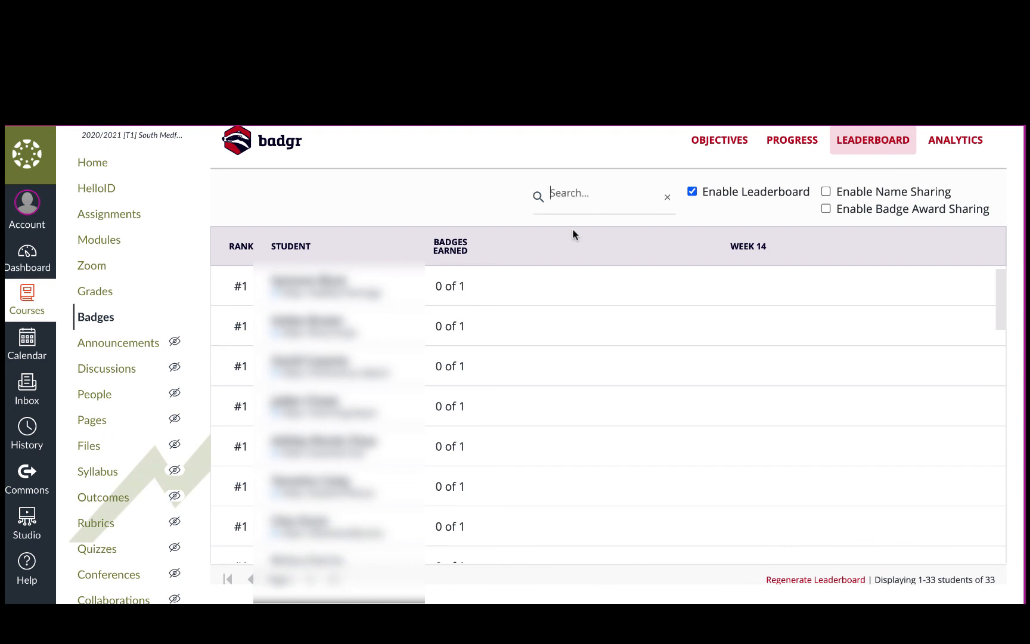
scroll(572, 232, "up", 1)
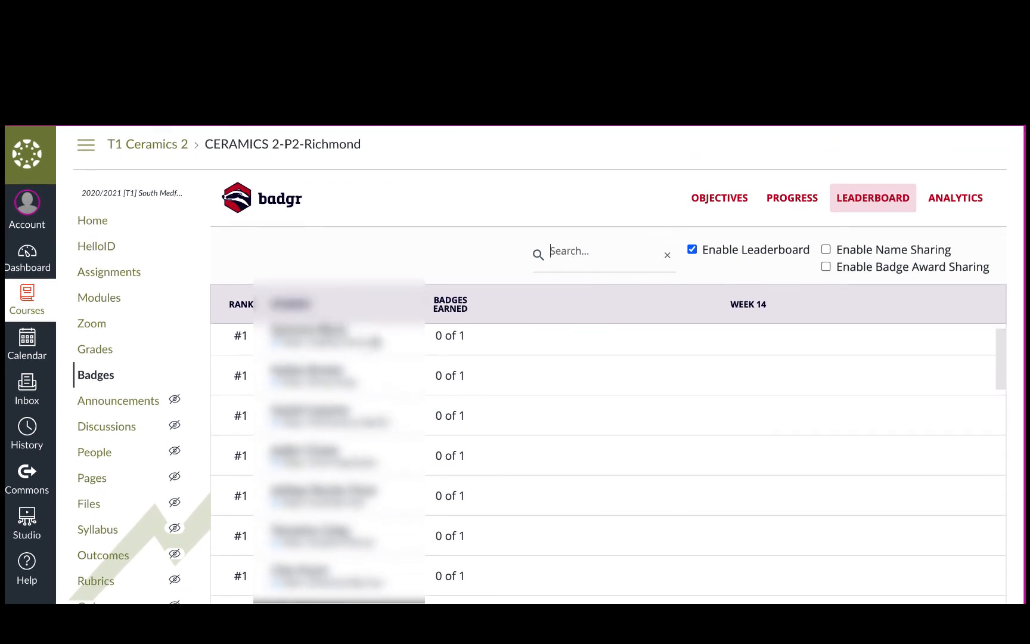
left_click(793, 197)
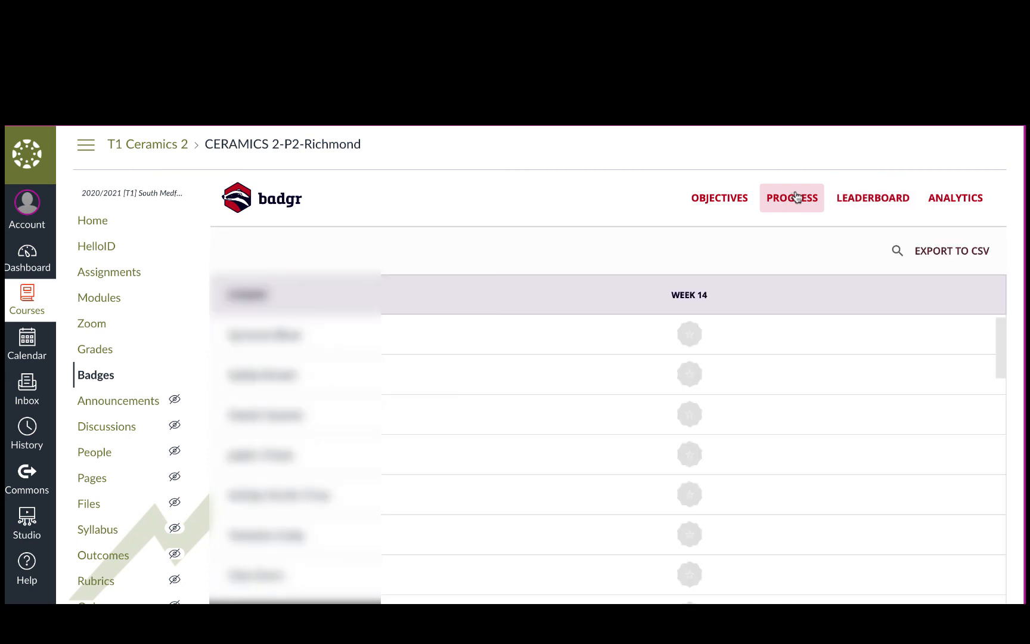